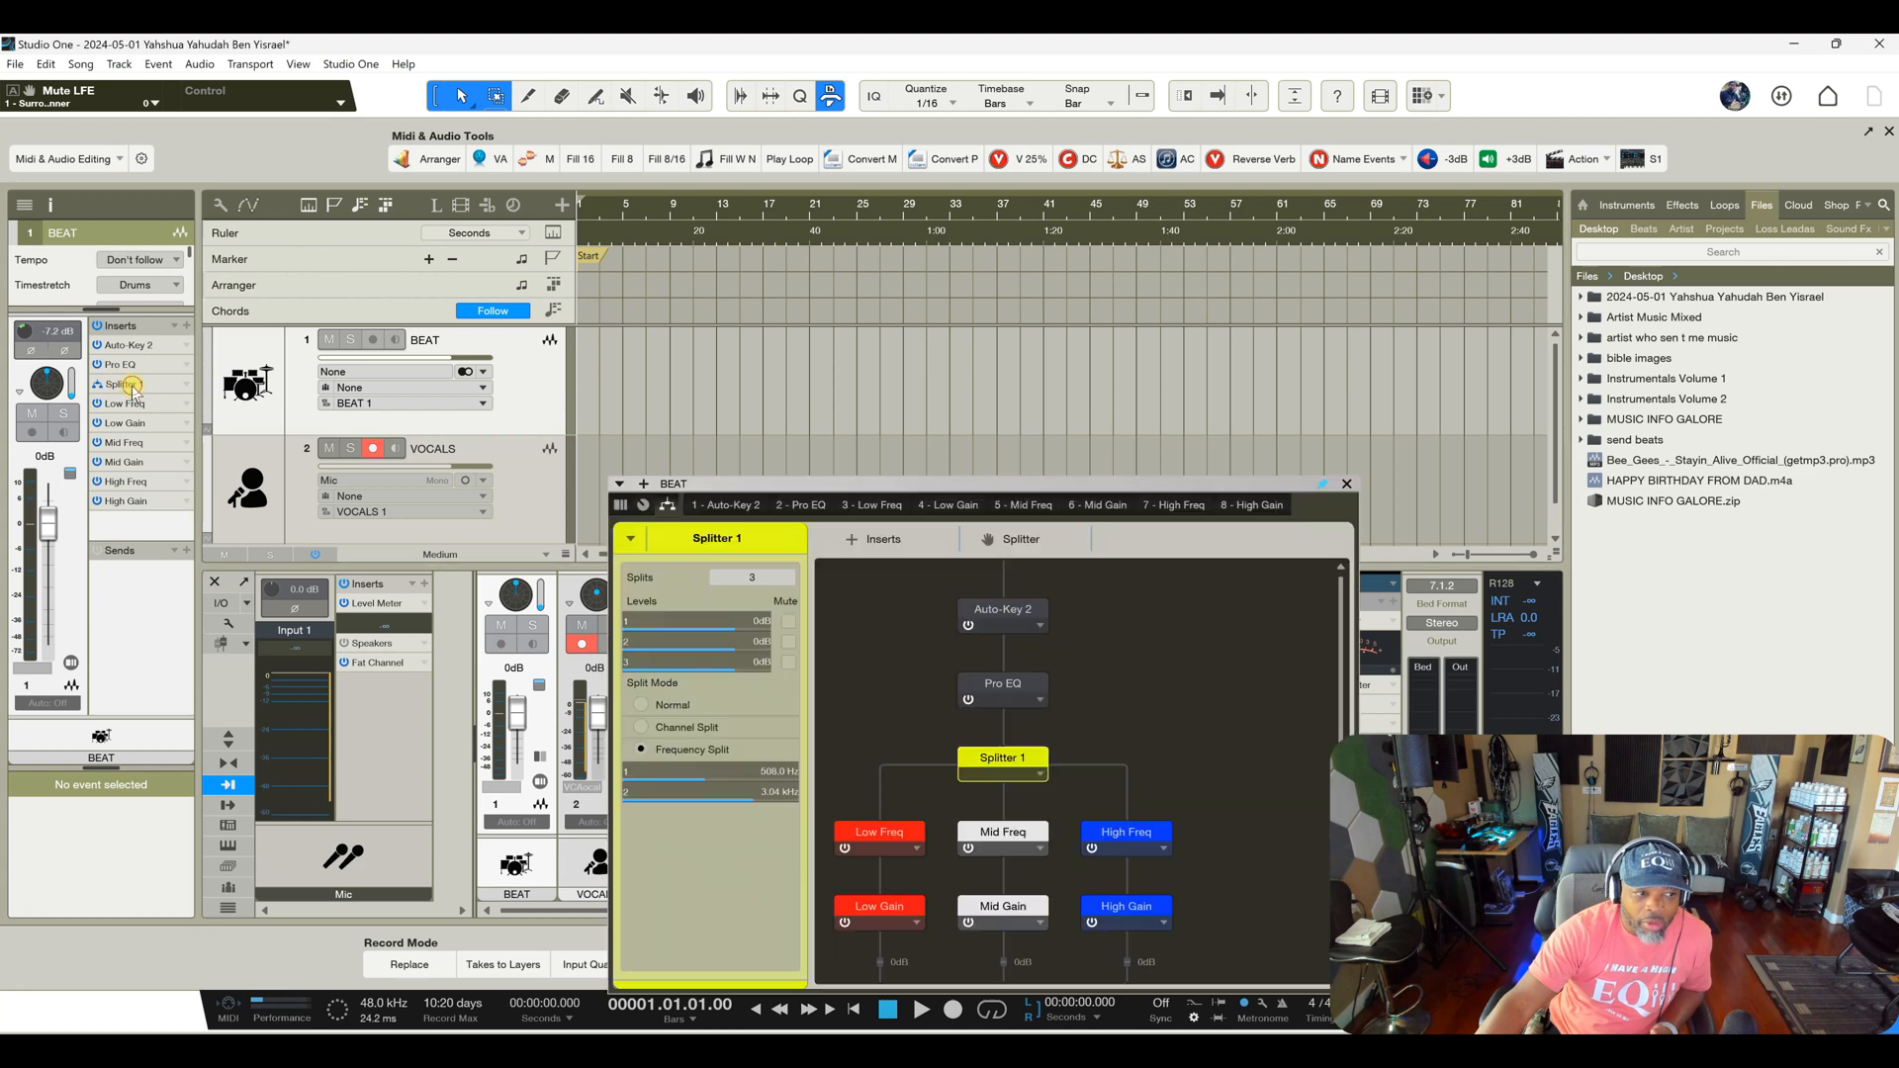
Close the BEAT channel's Splitter editor and add the Splitter effect to the VOCALS track
{"action": "left_click_drag", "start_coordinate": [875, 485], "coordinate": [690, 240]}
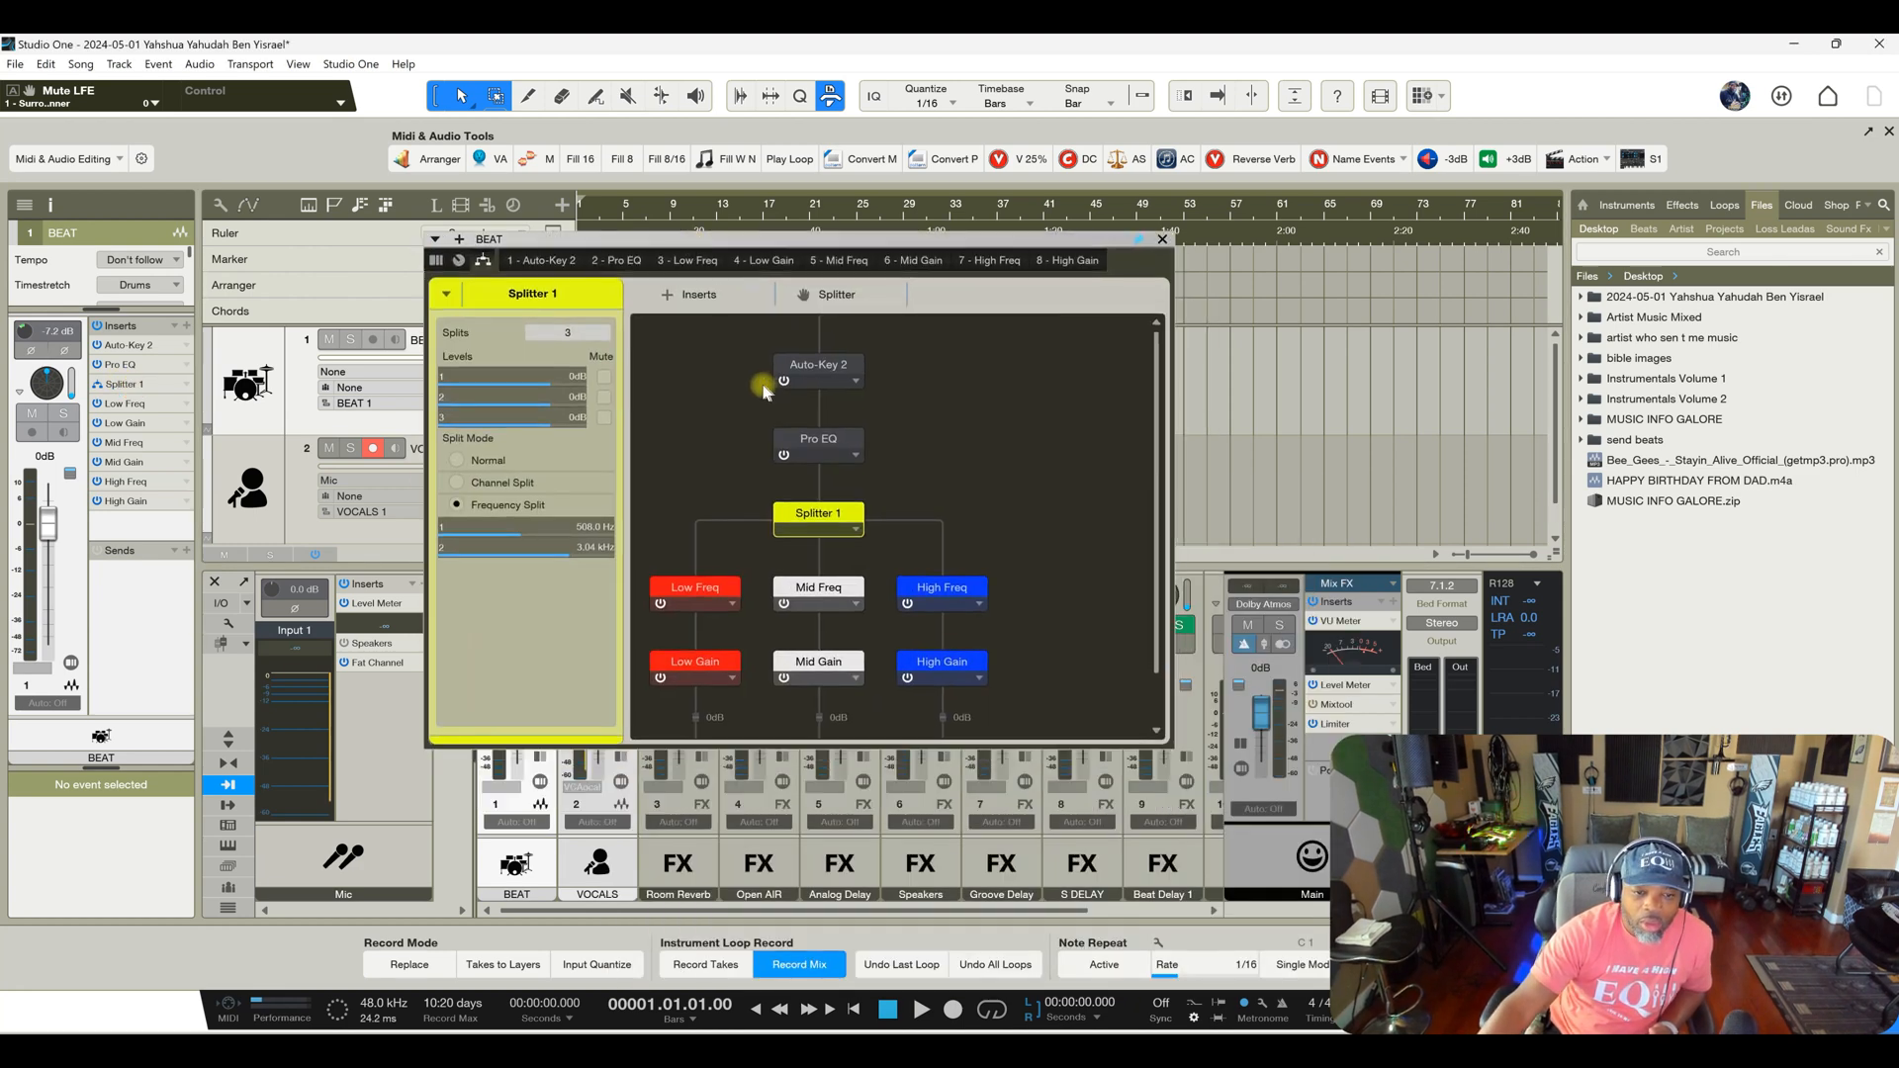
{"action": "left_click", "coordinate": [1166, 240]}
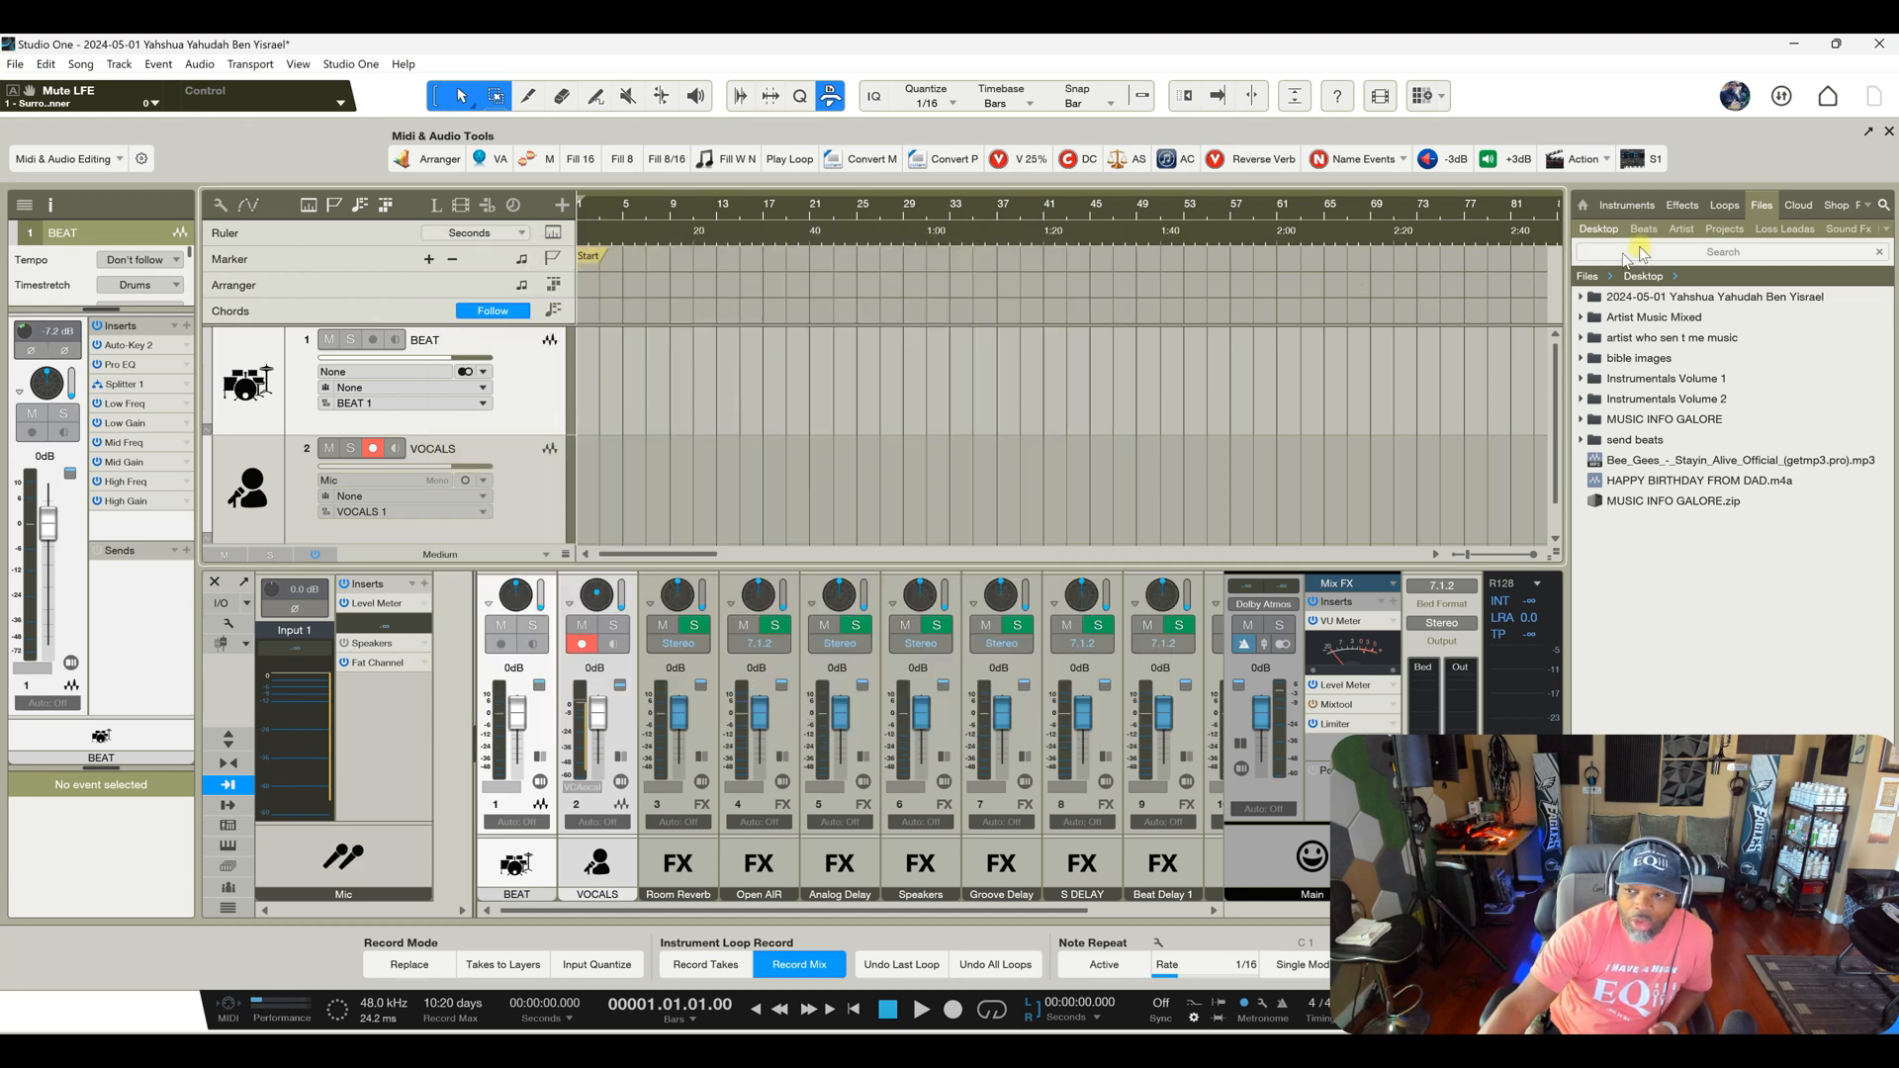
{"action": "left_click", "coordinate": [1680, 205]}
{"action": "scroll", "coordinate": [1661, 425], "scroll_direction": "down", "scroll_amount": 10}
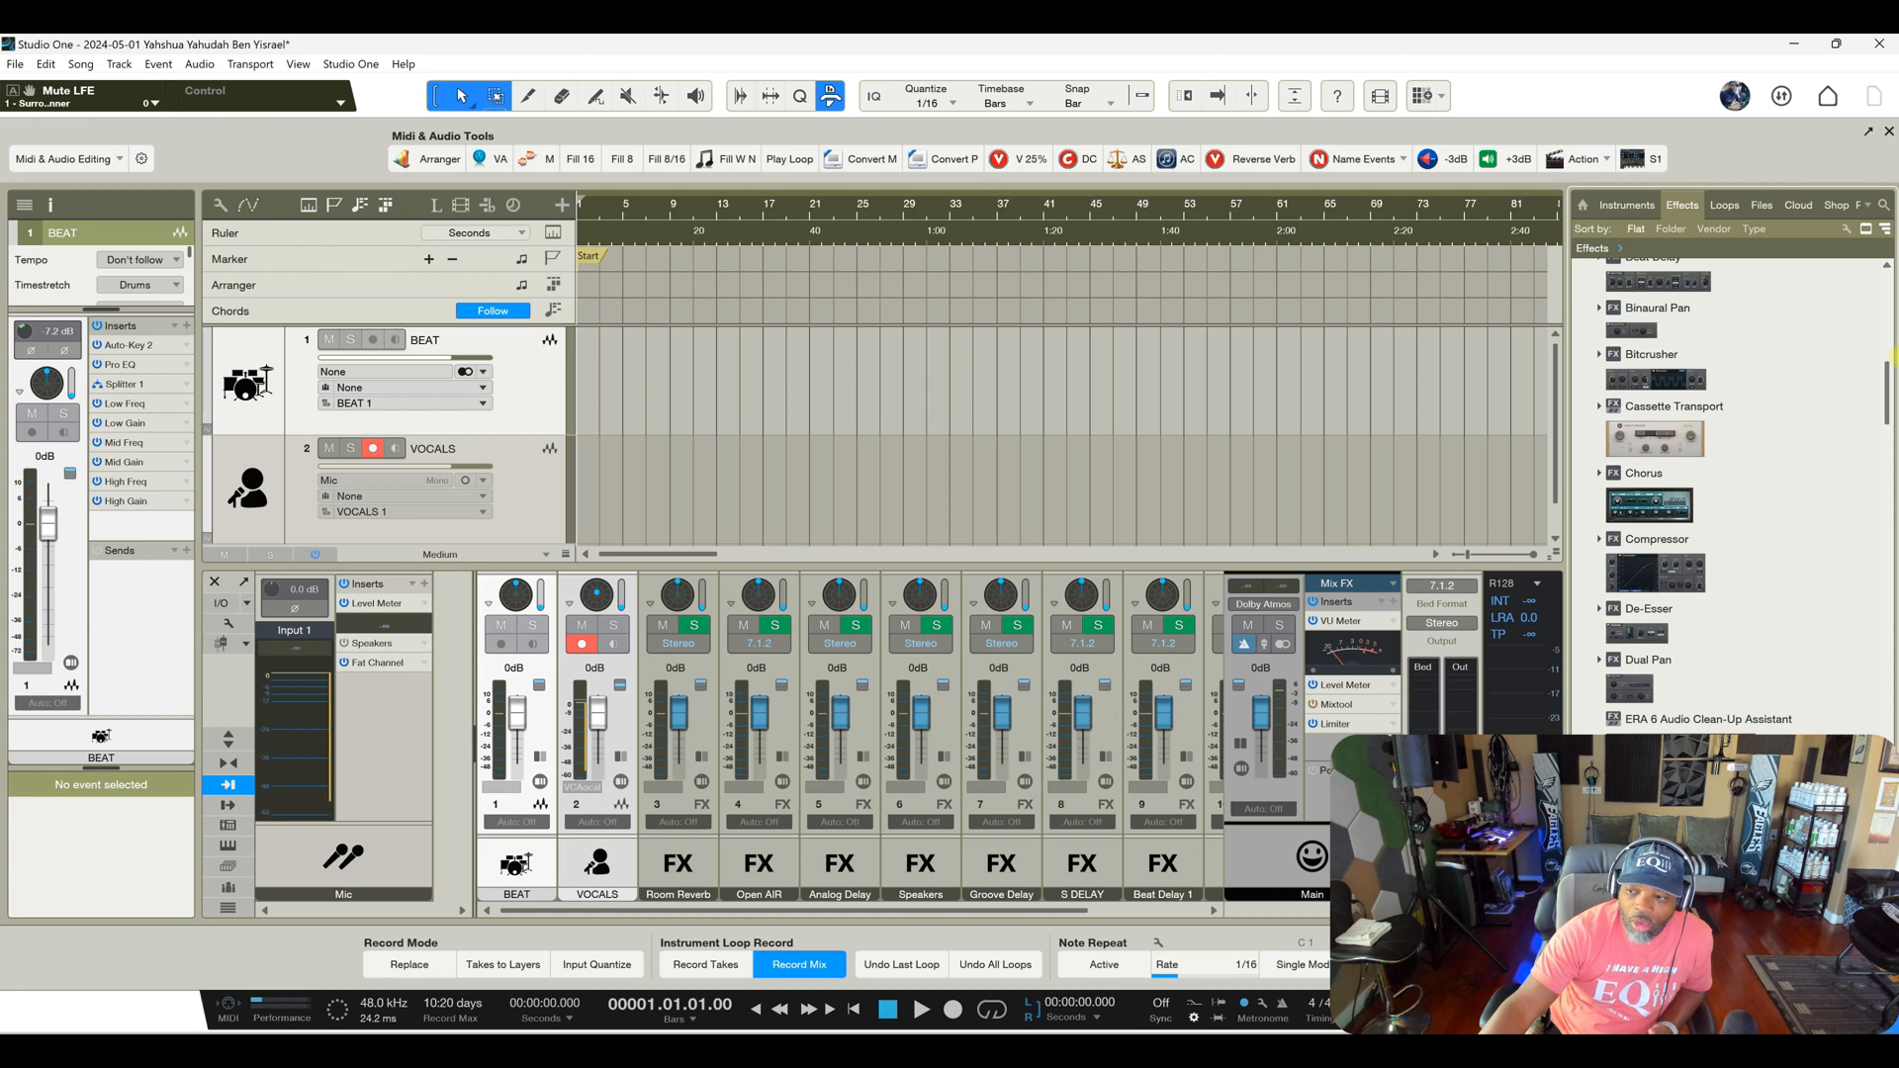
{"action": "left_click_drag", "start_coordinate": [1887, 393], "coordinate": [1877, 705]}
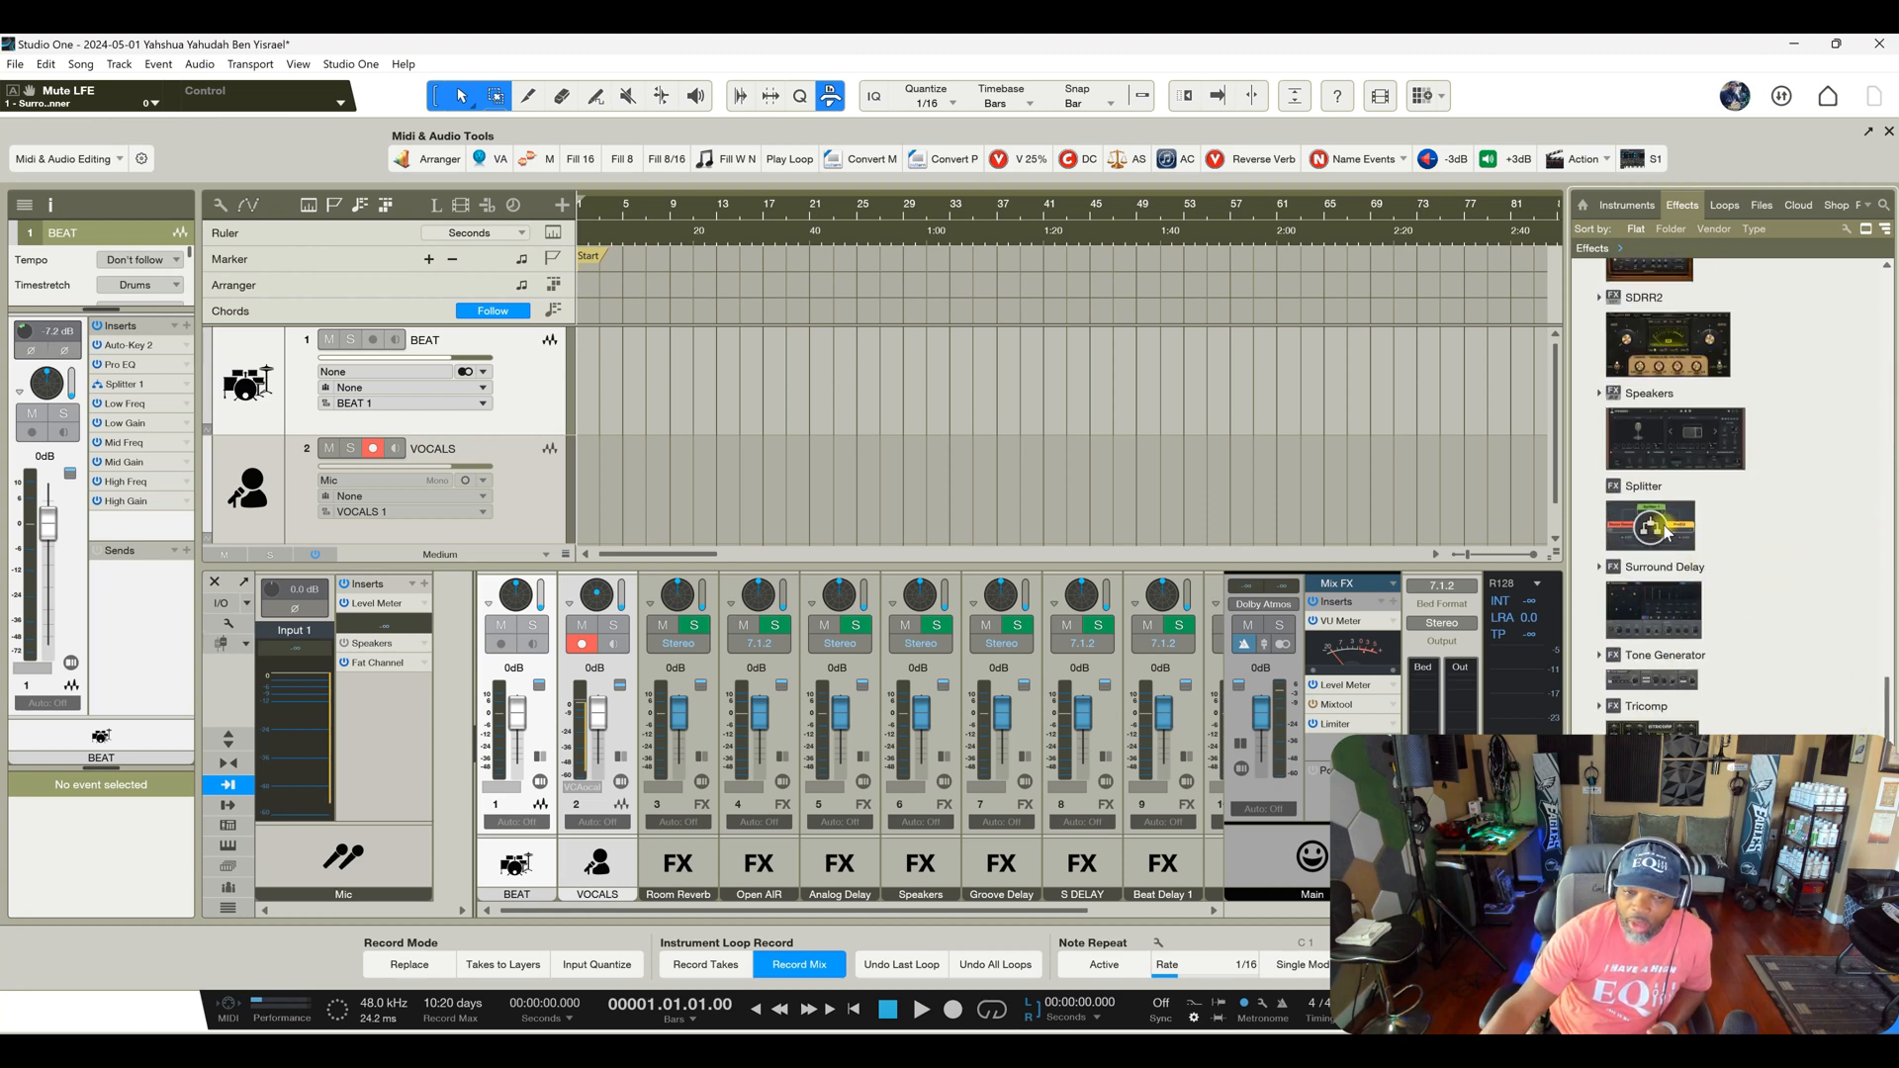
{"action": "left_click_drag", "start_coordinate": [1653, 534], "coordinate": [518, 489]}
Enlarge the VOCALS channel's Splitter editor to examine its routing, and close it
{"action": "left_click_drag", "start_coordinate": [789, 248], "coordinate": [932, 203]}
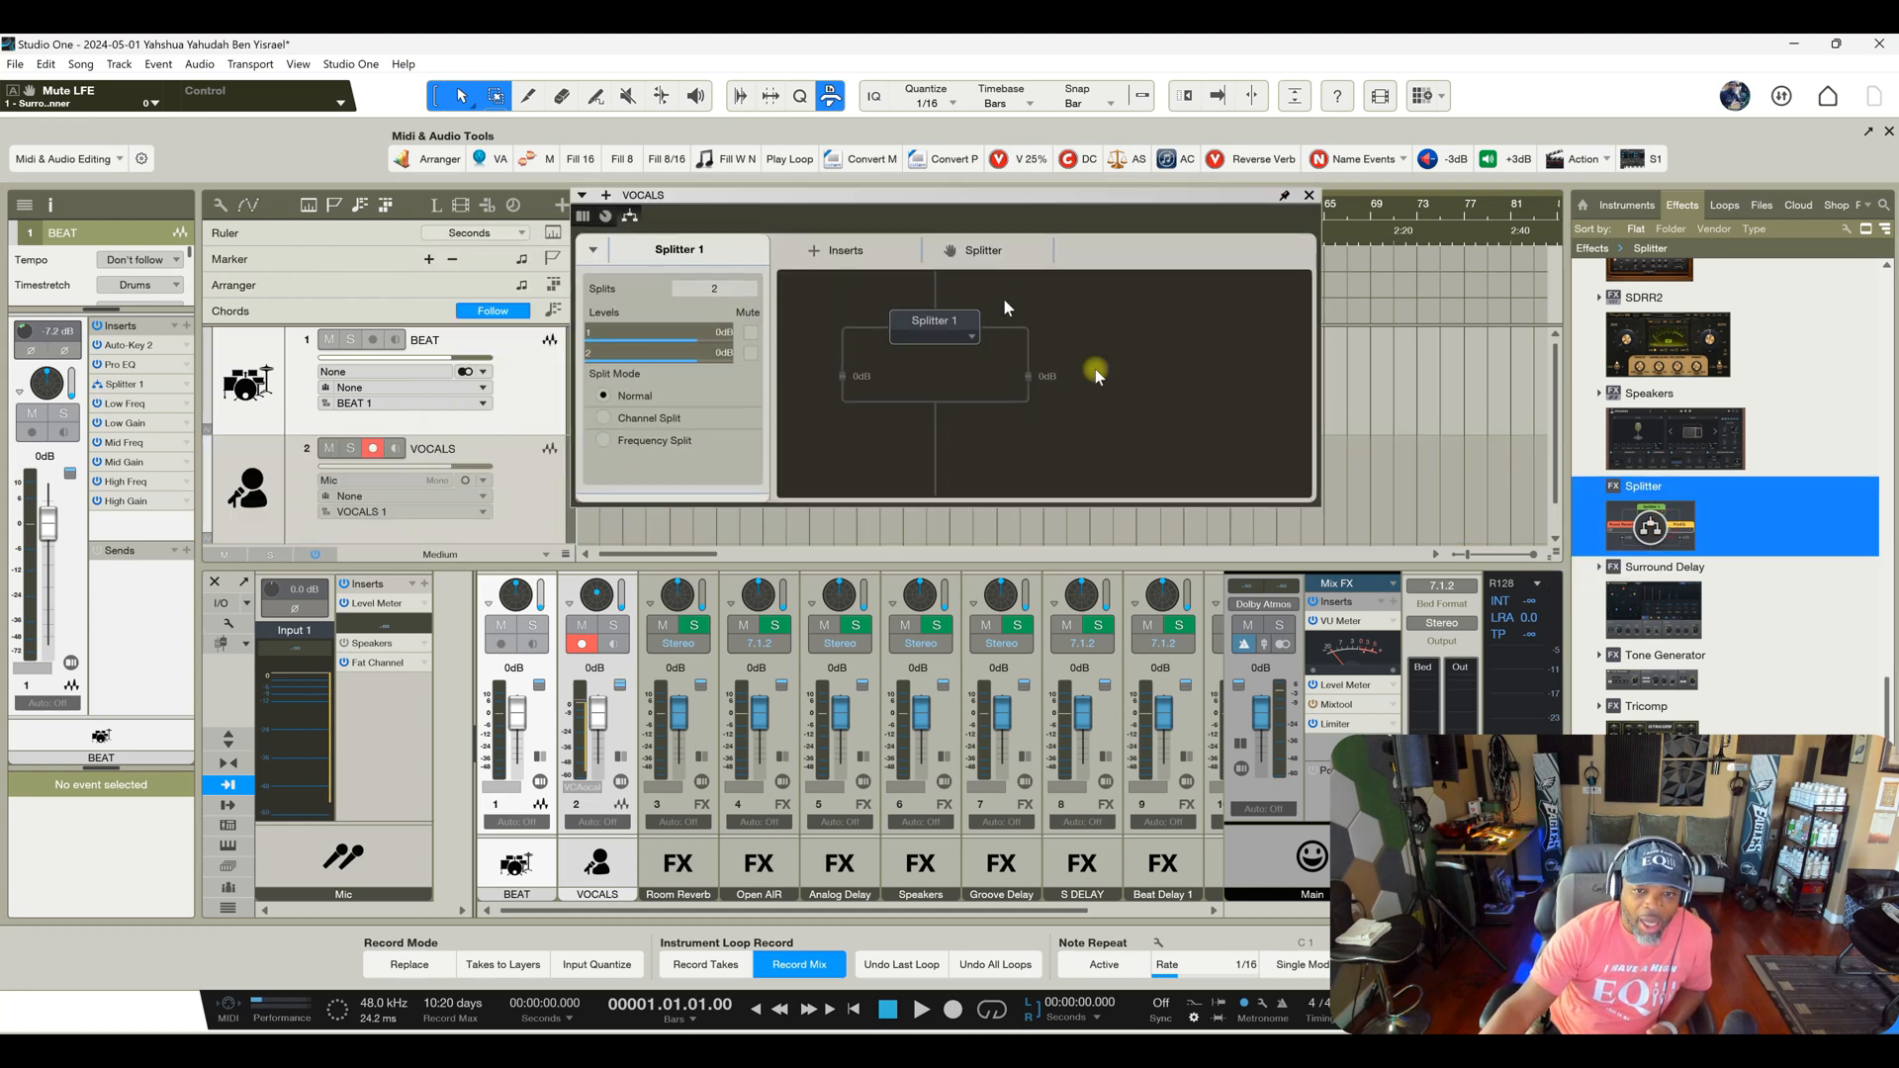
{"action": "left_click_drag", "start_coordinate": [1320, 502], "coordinate": [1541, 657]}
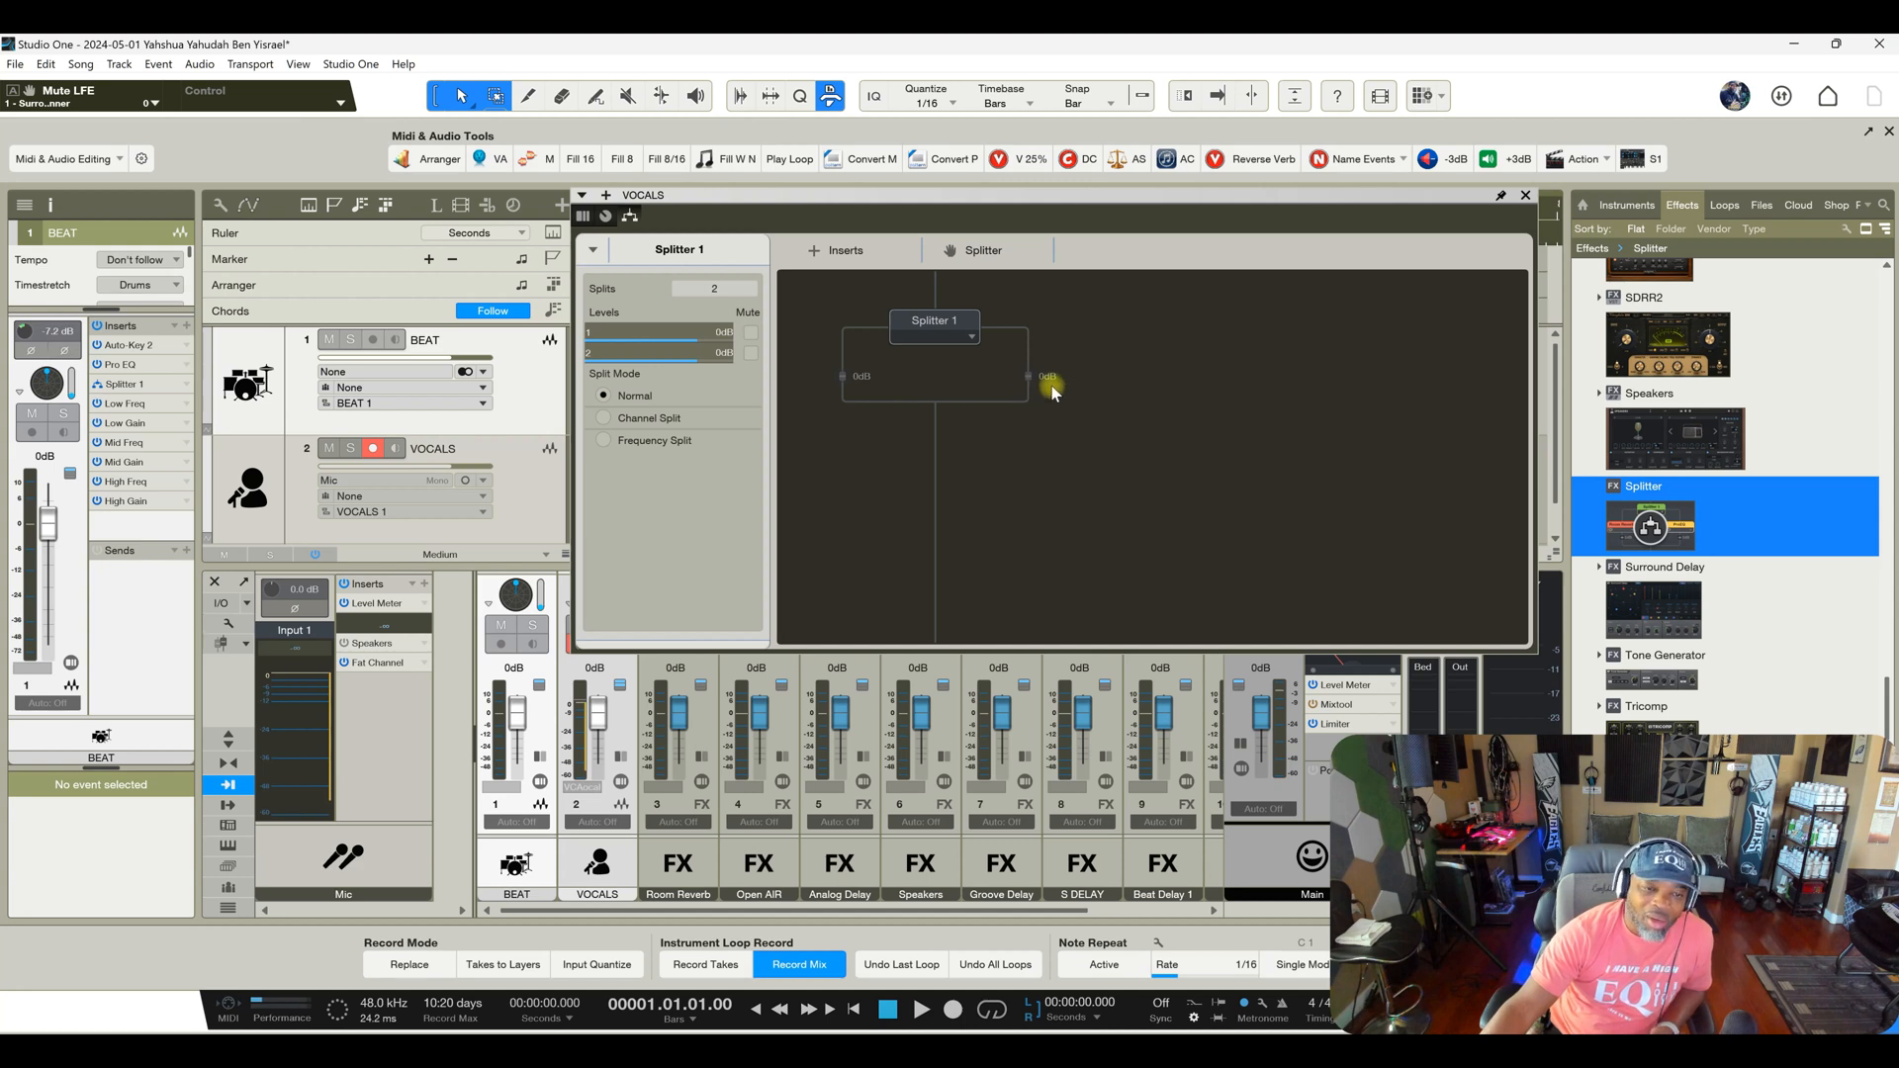
{"action": "left_click", "coordinate": [593, 249]}
{"action": "left_click", "coordinate": [1164, 350]}
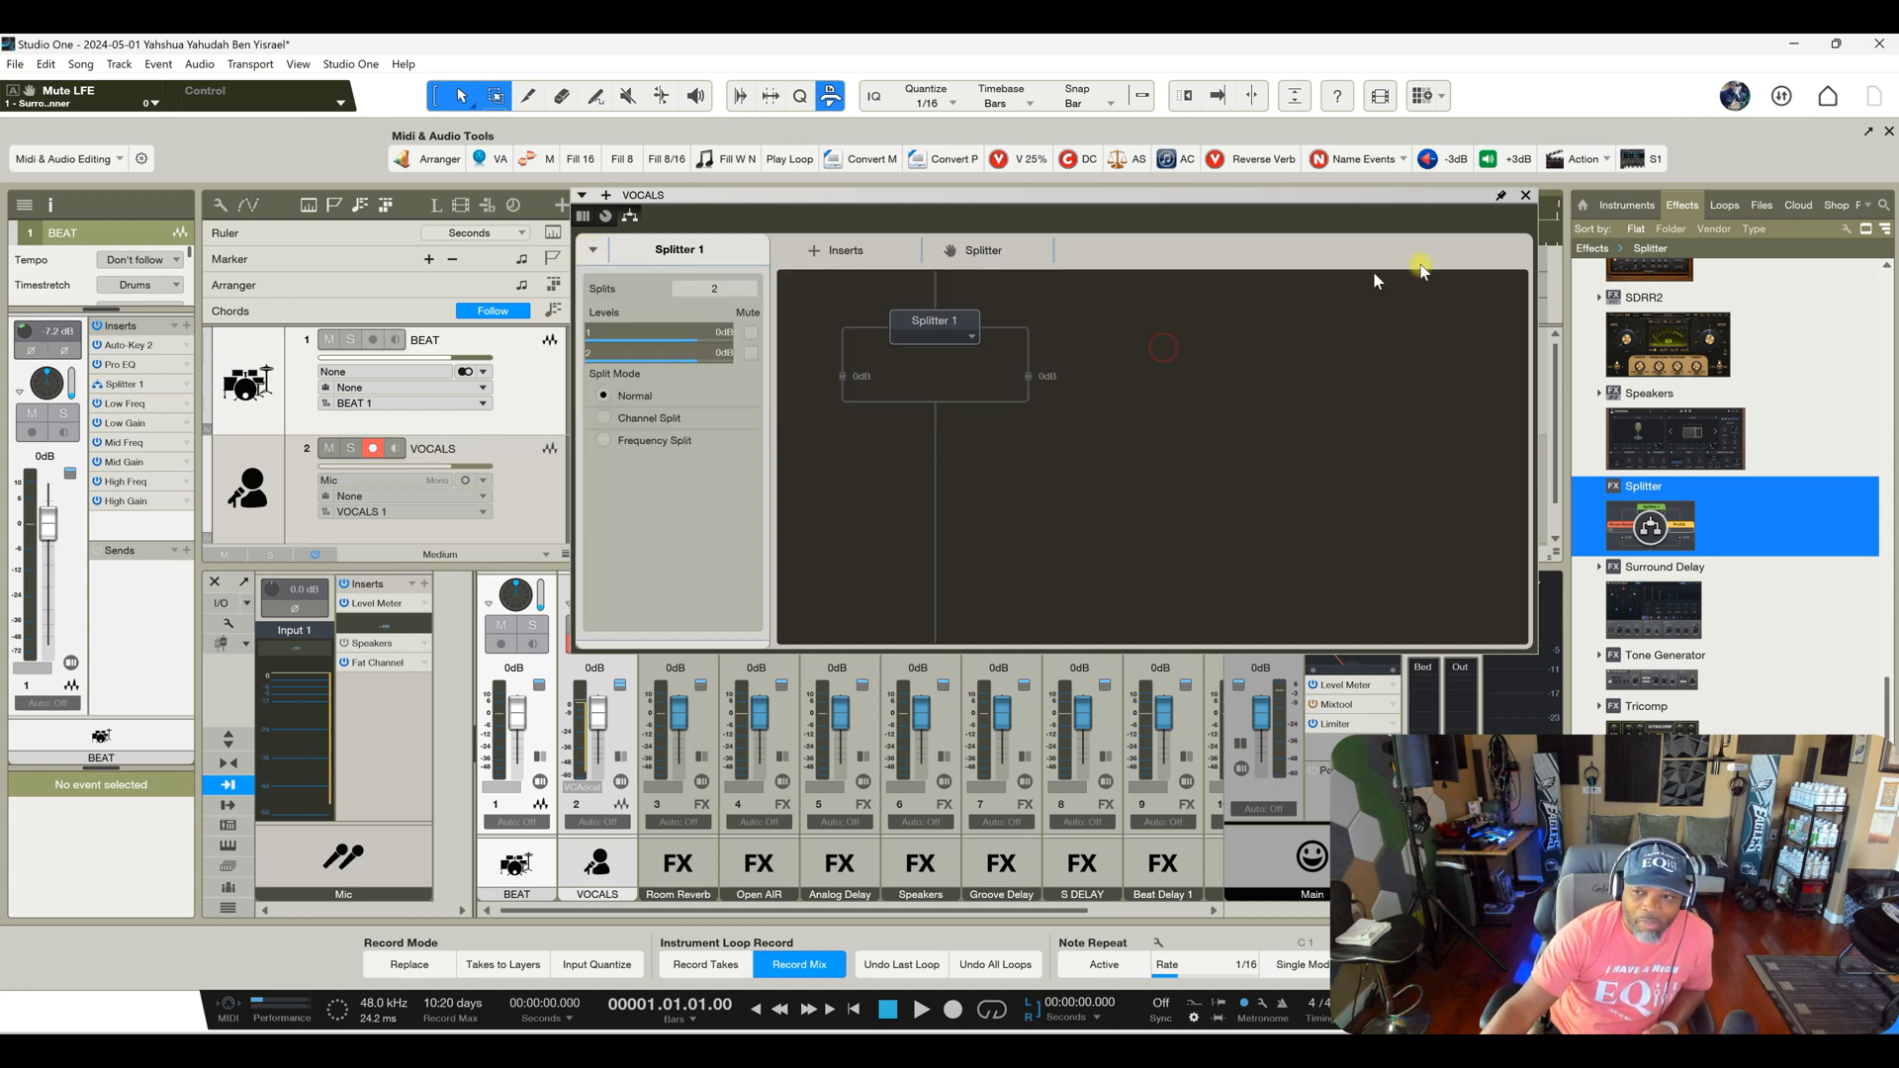
{"action": "left_click", "coordinate": [1525, 194]}
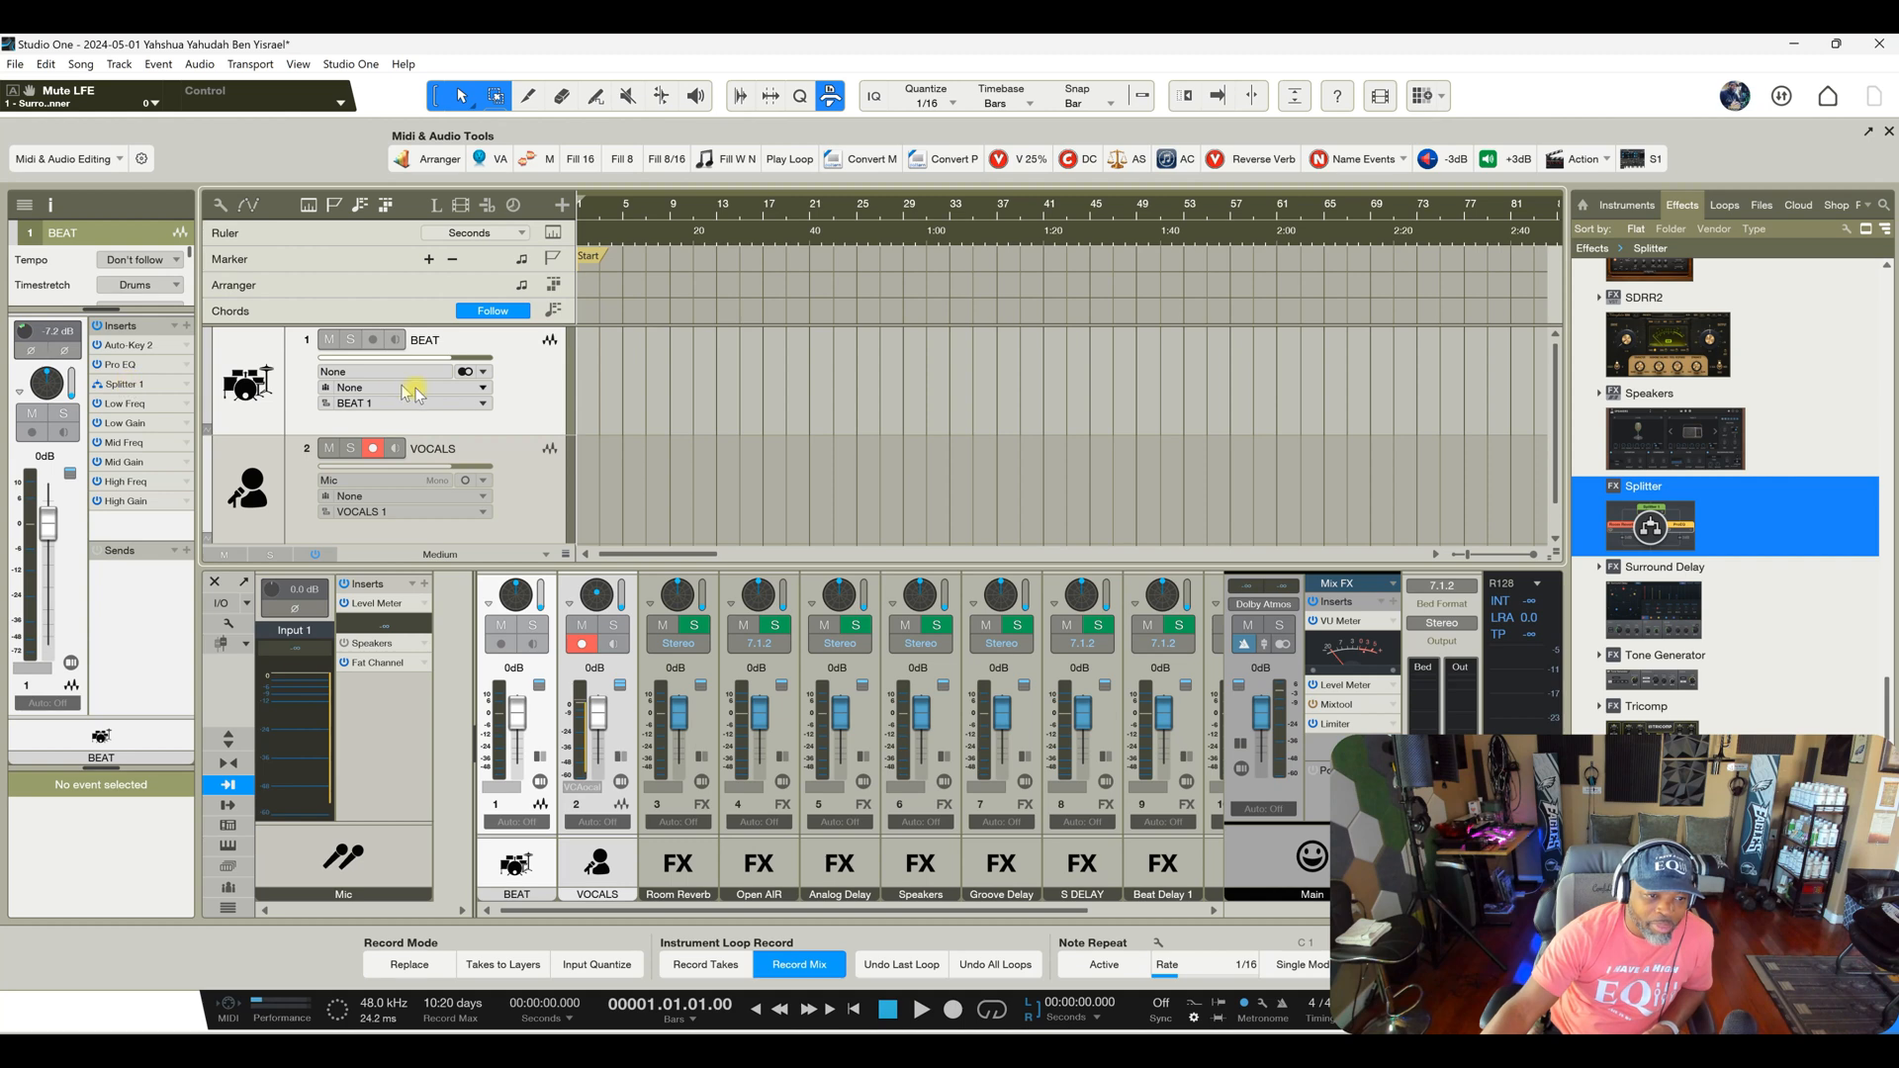
Set the width of the Binaural Pan in the BEAT channel's Mid Freq insert to 101% and close the effect
{"action": "double_click", "coordinate": [128, 386]}
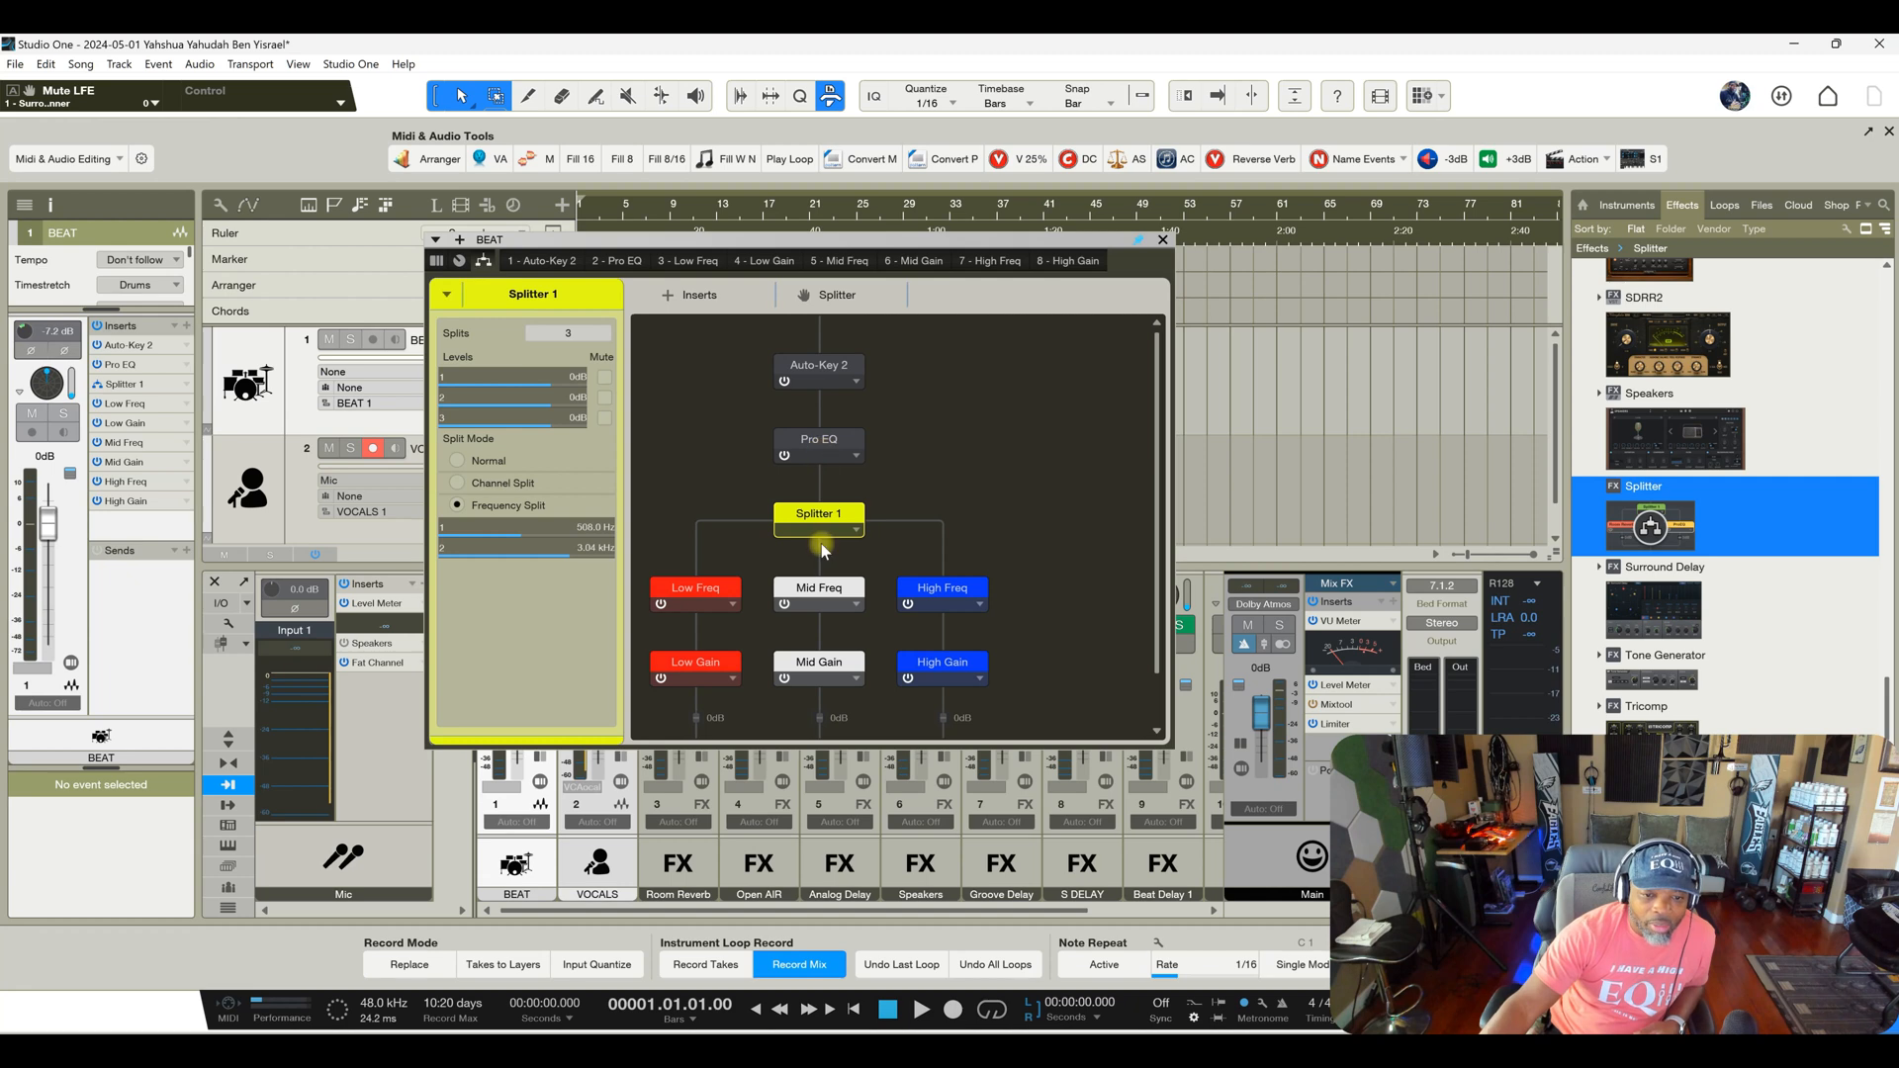
{"action": "double_click", "coordinate": [819, 593]}
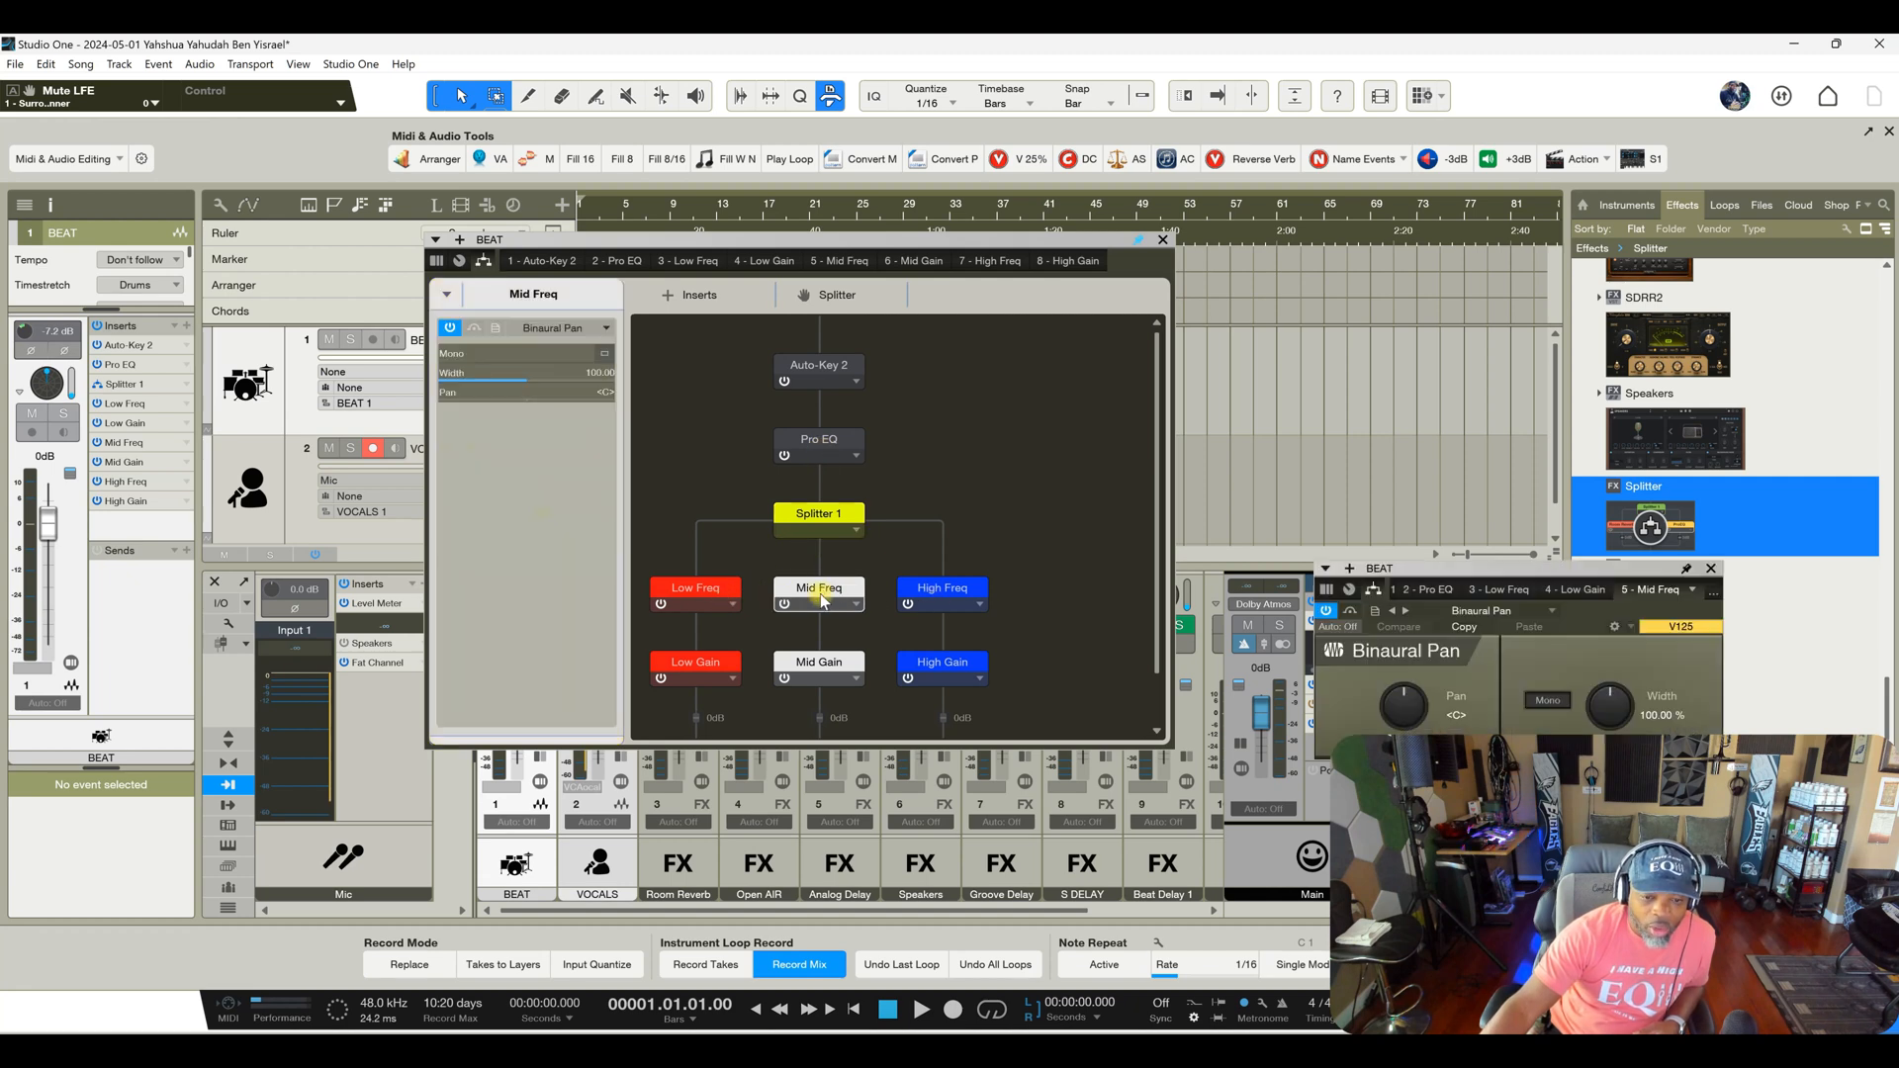
{"action": "left_click_drag", "start_coordinate": [1538, 571], "coordinate": [1416, 394]}
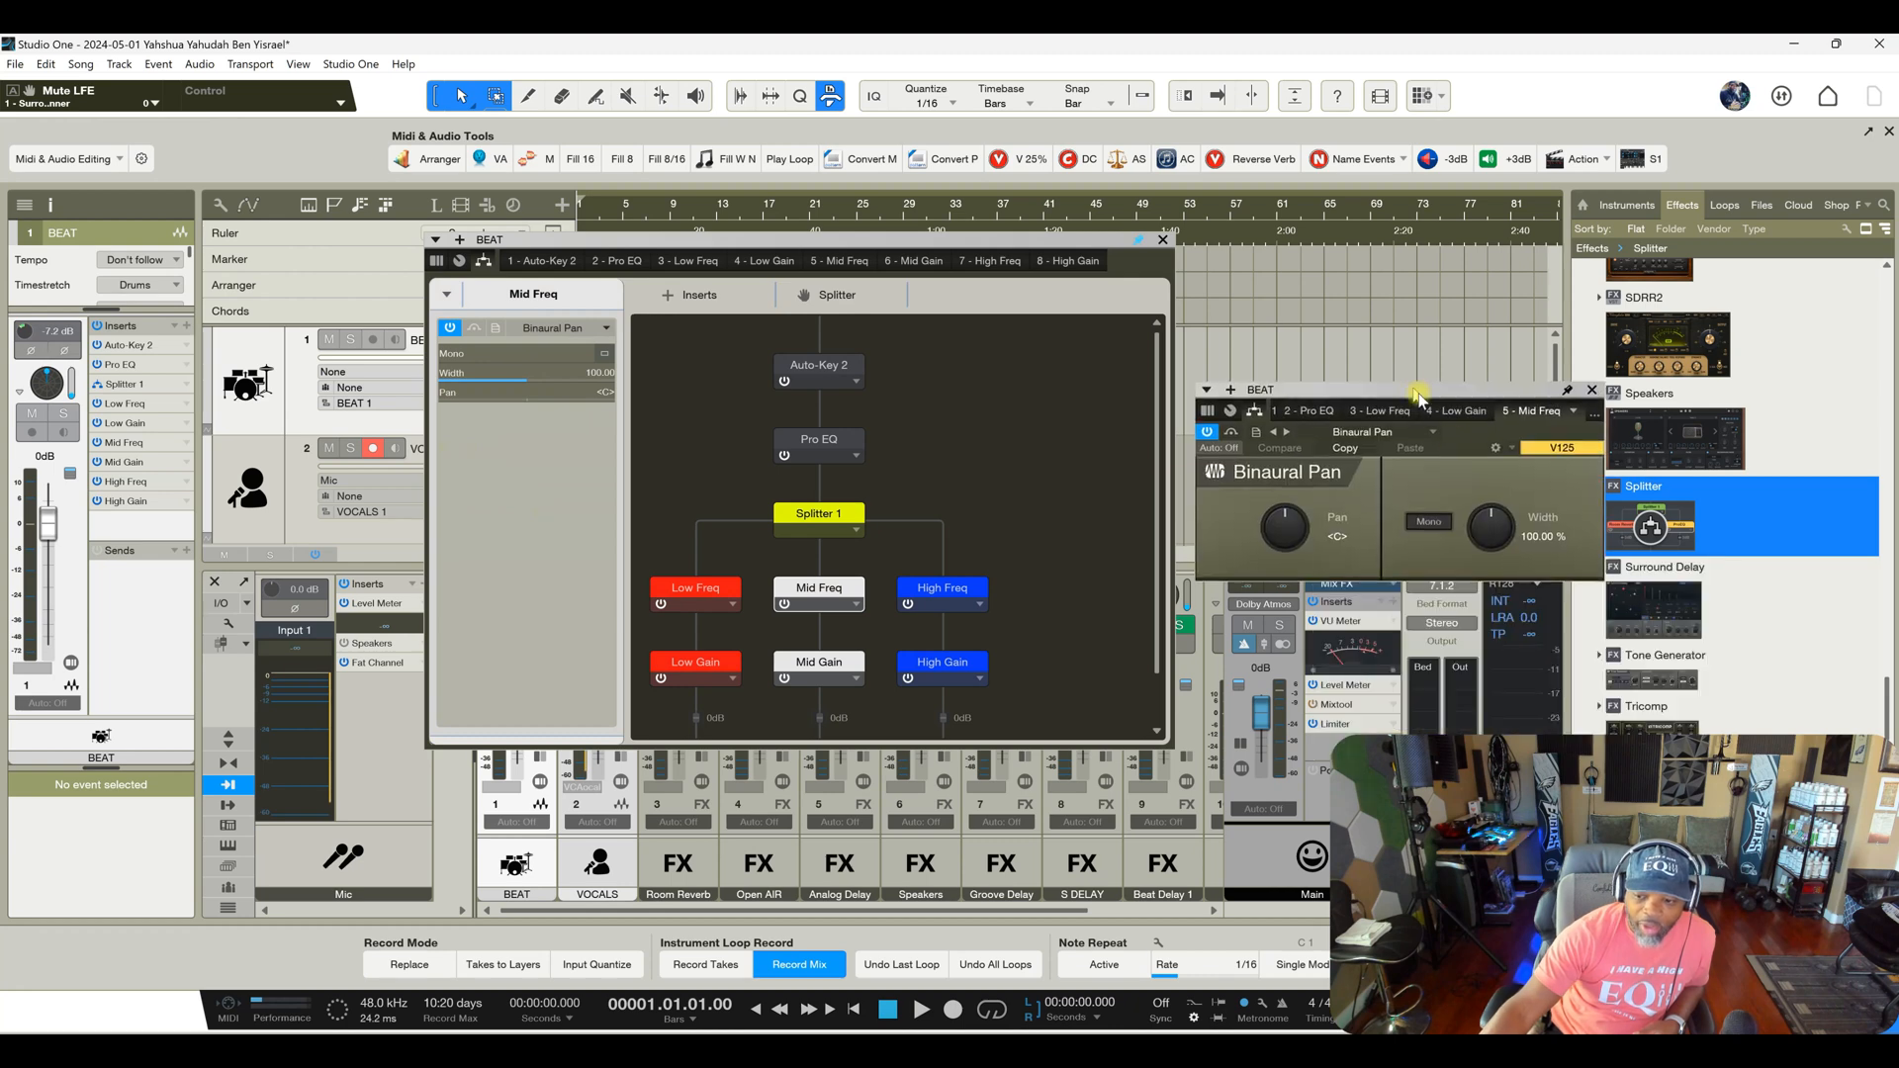
{"action": "mouse_move", "coordinate": [1490, 529]}
{"action": "left_mouse_down"}
{"action": "mouse_move", "coordinate": [1495, 564]}
{"action": "mouse_move", "coordinate": [1501, 520]}
{"action": "left_mouse_up"}
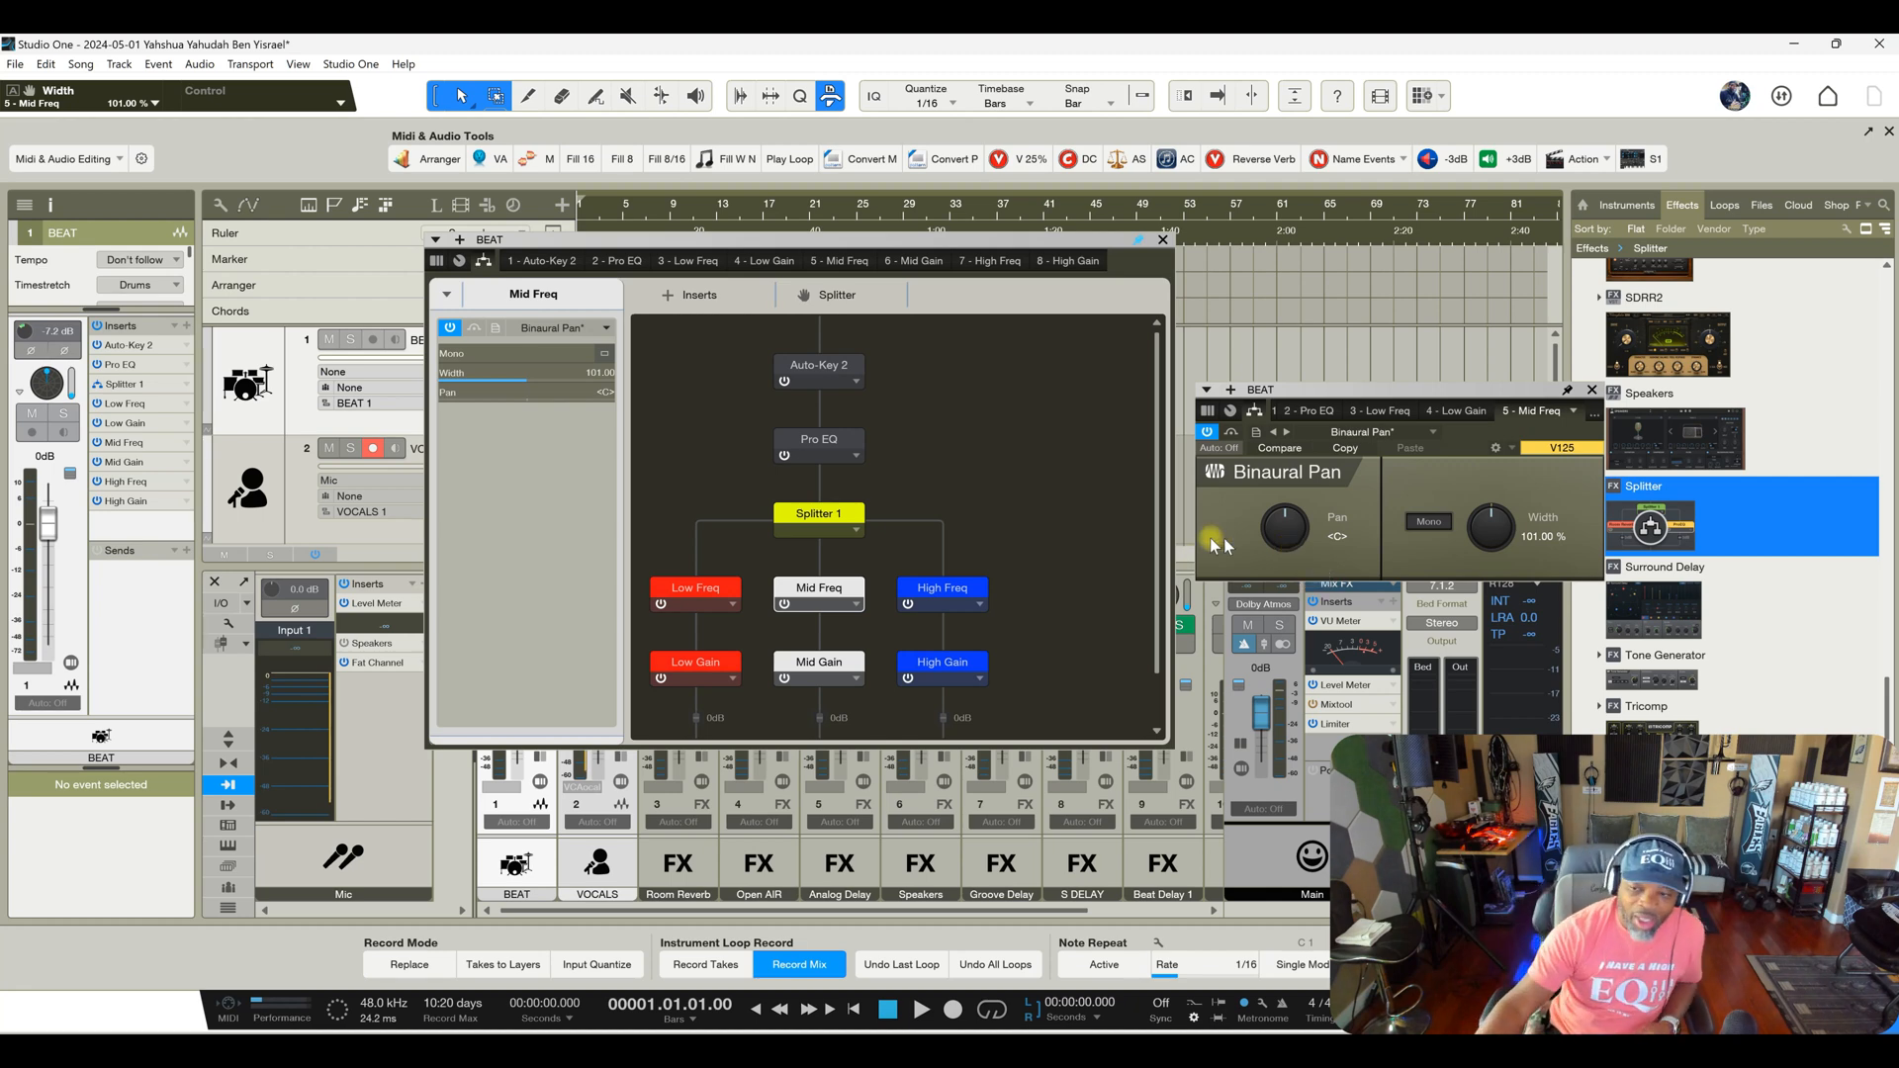
{"action": "left_click", "coordinate": [1591, 390]}
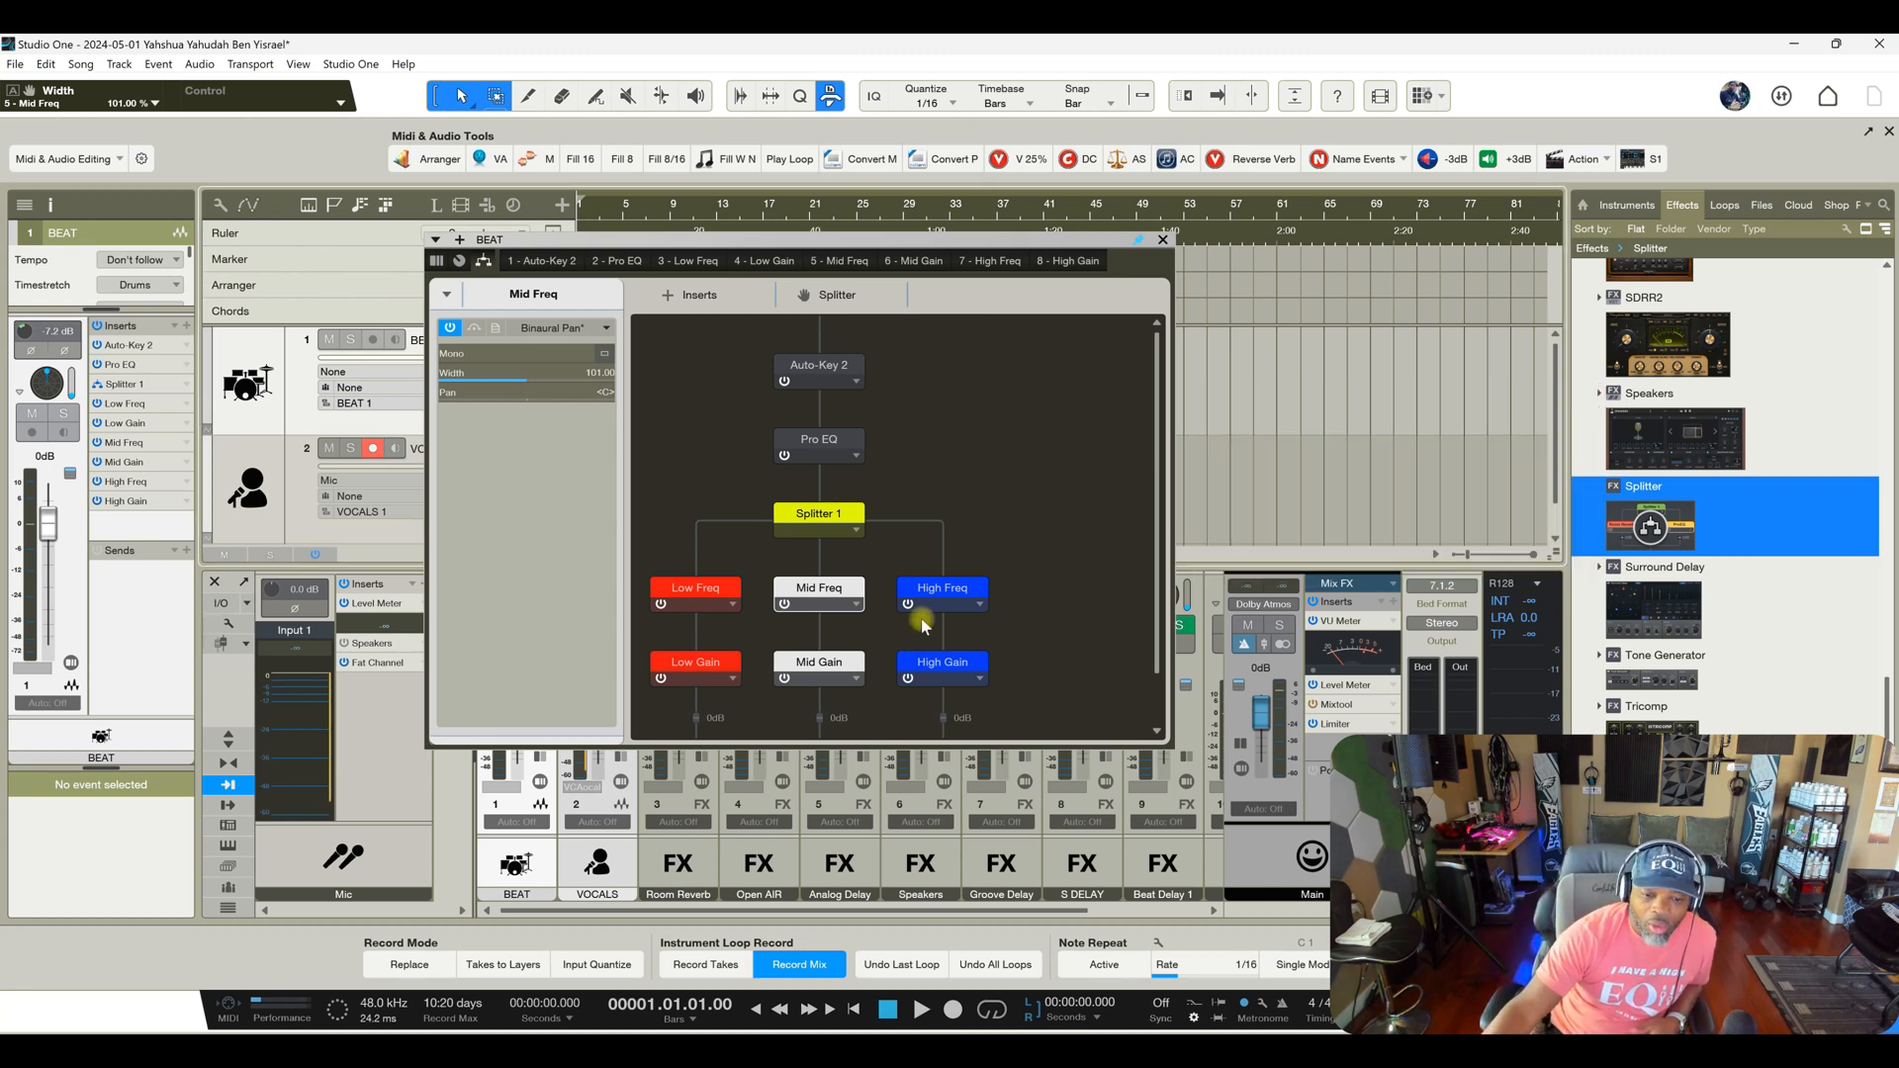
Set the Mixtool gain in the BEAT channel's Mid Gain insert to -5.04 dB and close the effect
{"action": "double_click", "coordinate": [815, 668]}
{"action": "left_click_drag", "start_coordinate": [1468, 568], "coordinate": [1384, 388]}
{"action": "left_click_drag", "start_coordinate": [1288, 524], "coordinate": [1287, 549]}
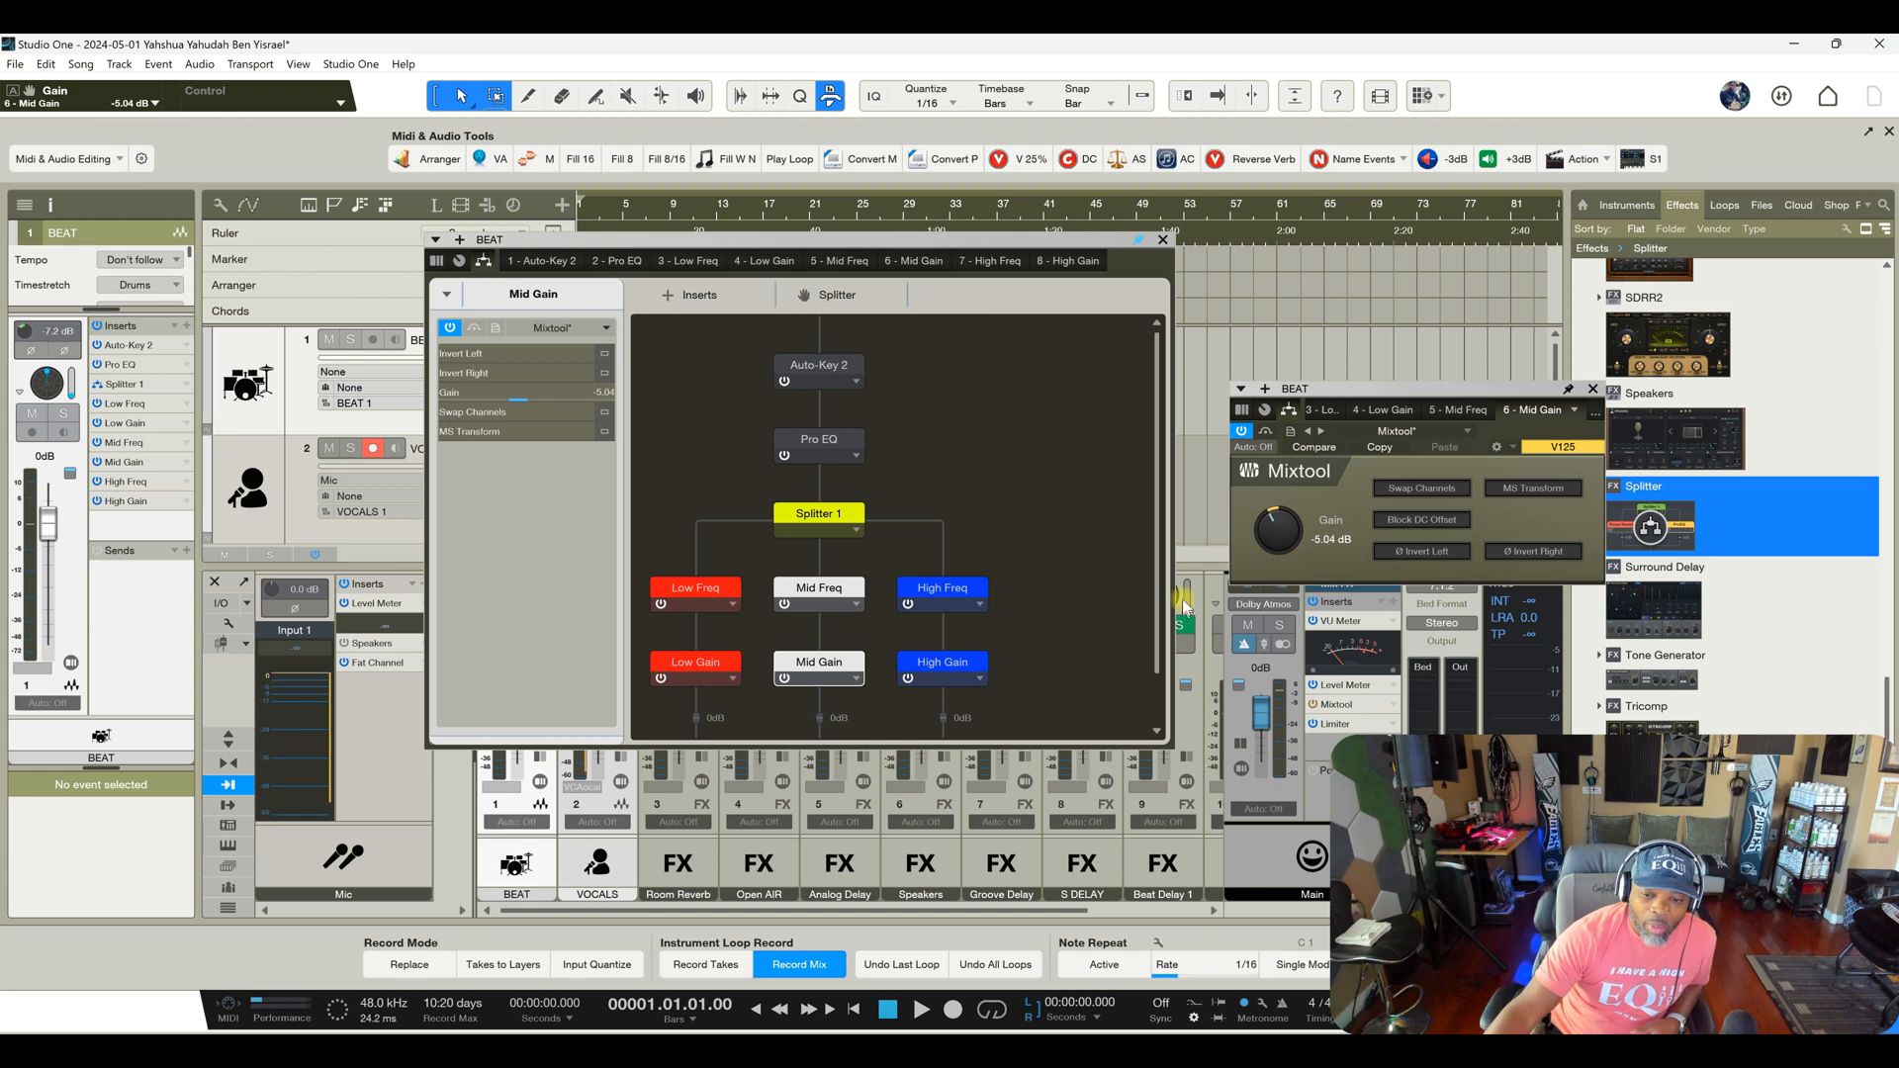
{"action": "scroll", "coordinate": [1152, 633], "scroll_direction": "down", "scroll_amount": 2}
{"action": "left_click_drag", "start_coordinate": [1155, 626], "coordinate": [1157, 613]}
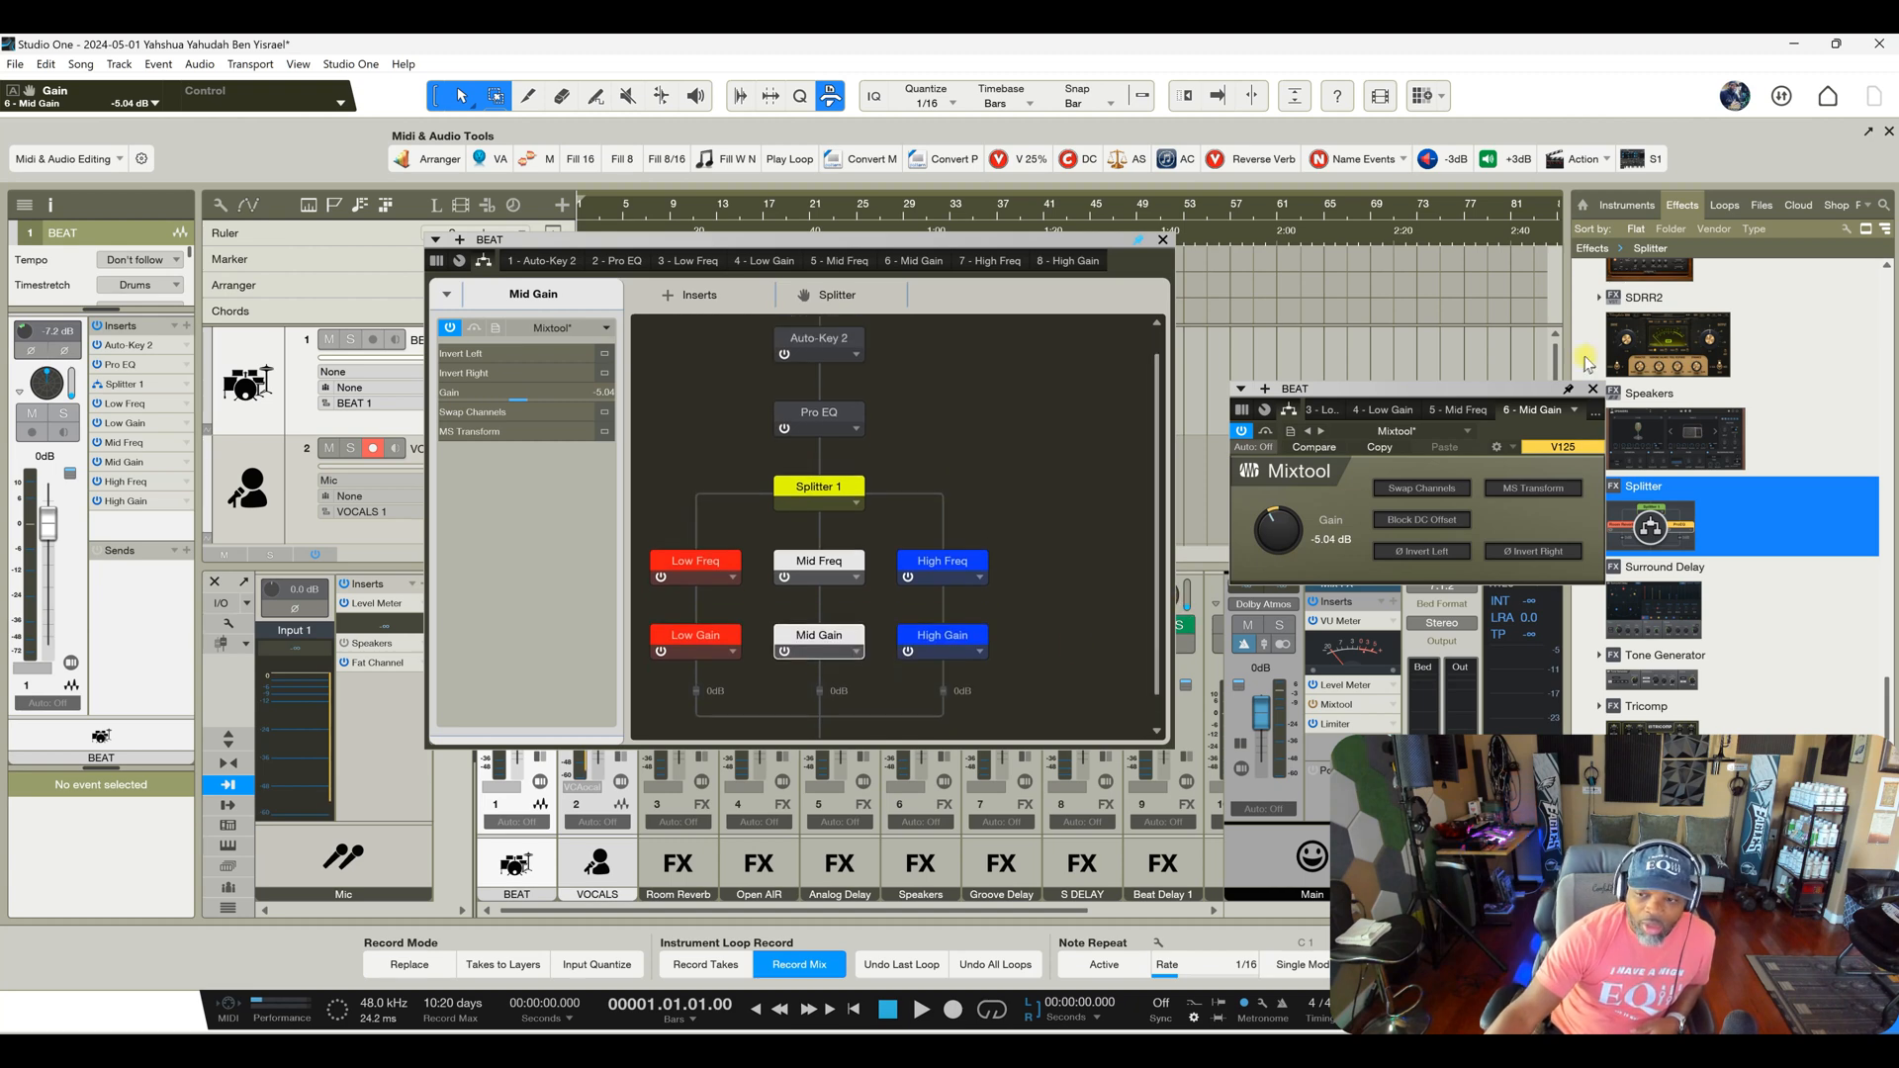
{"action": "left_click", "coordinate": [1591, 390]}
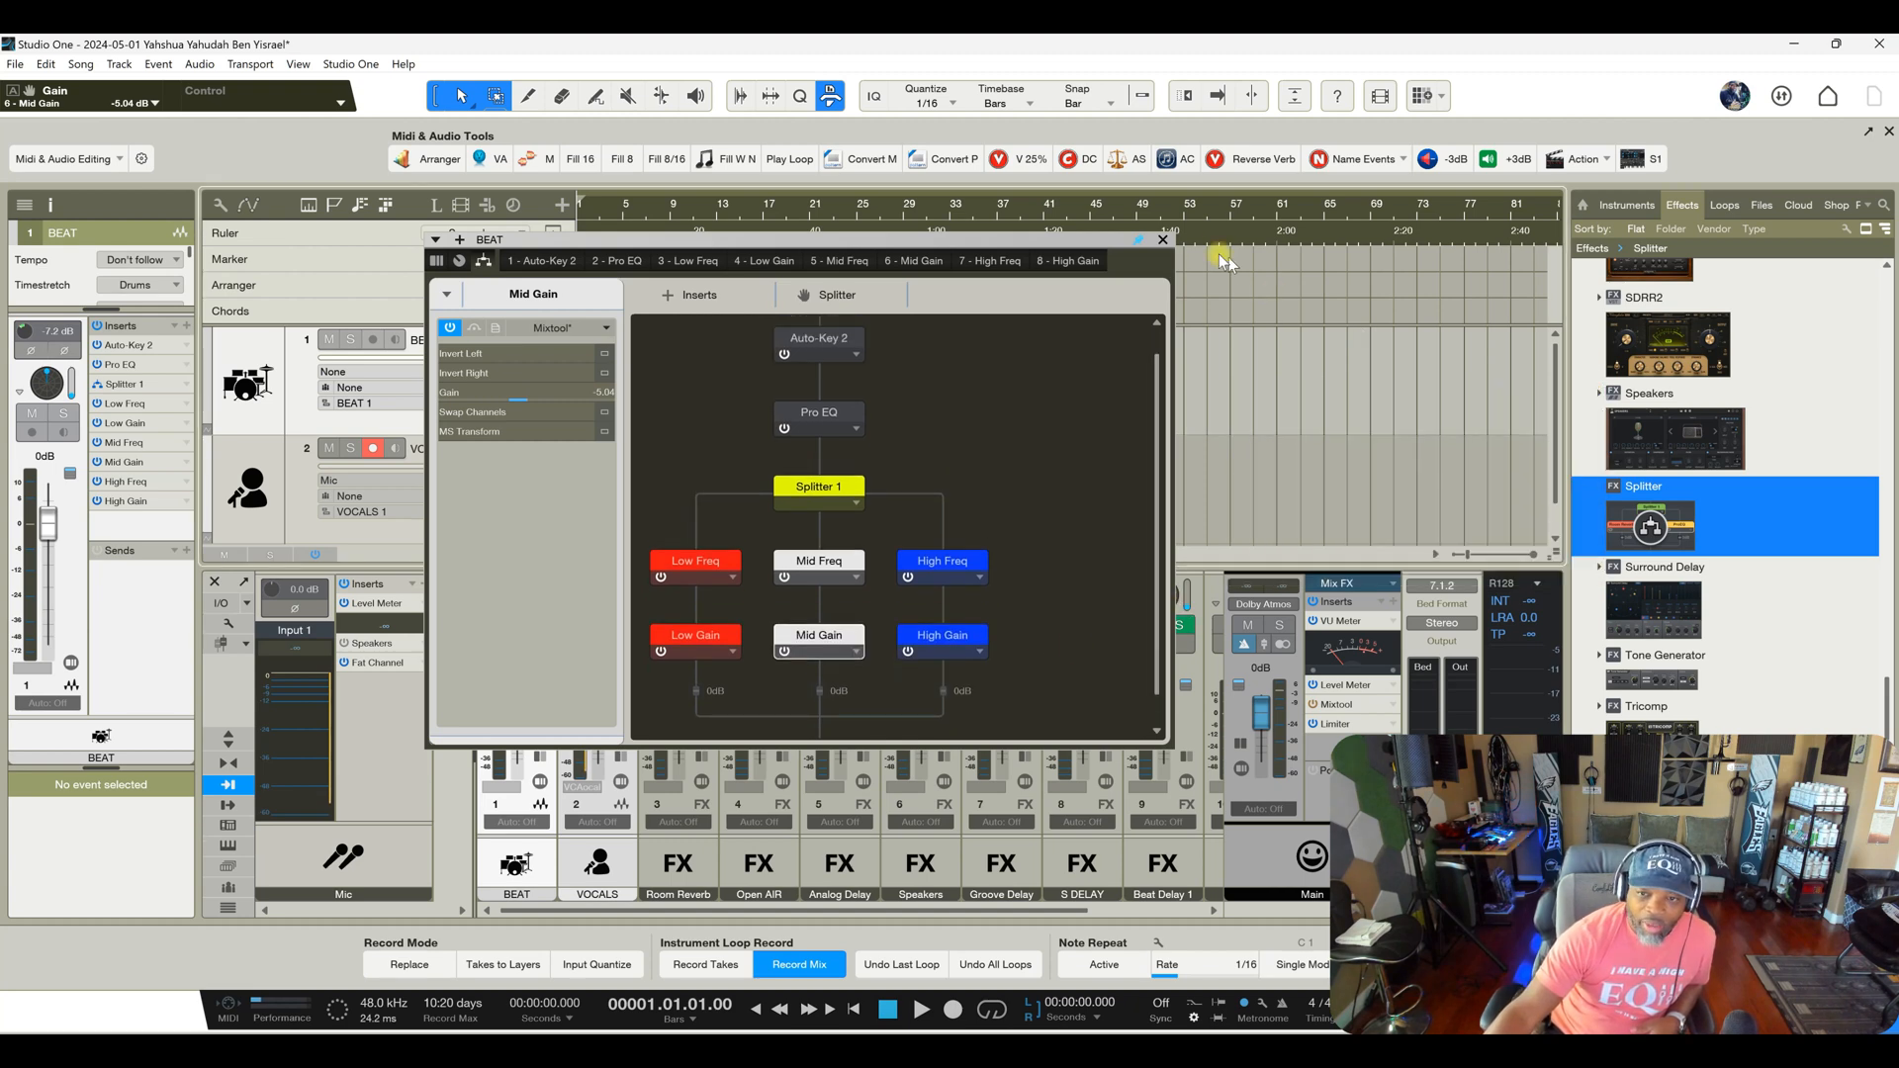
Close and reopen the BEAT channel's Splitter 1 editor to review its routing, leaving it closed
{"action": "left_click", "coordinate": [1164, 241]}
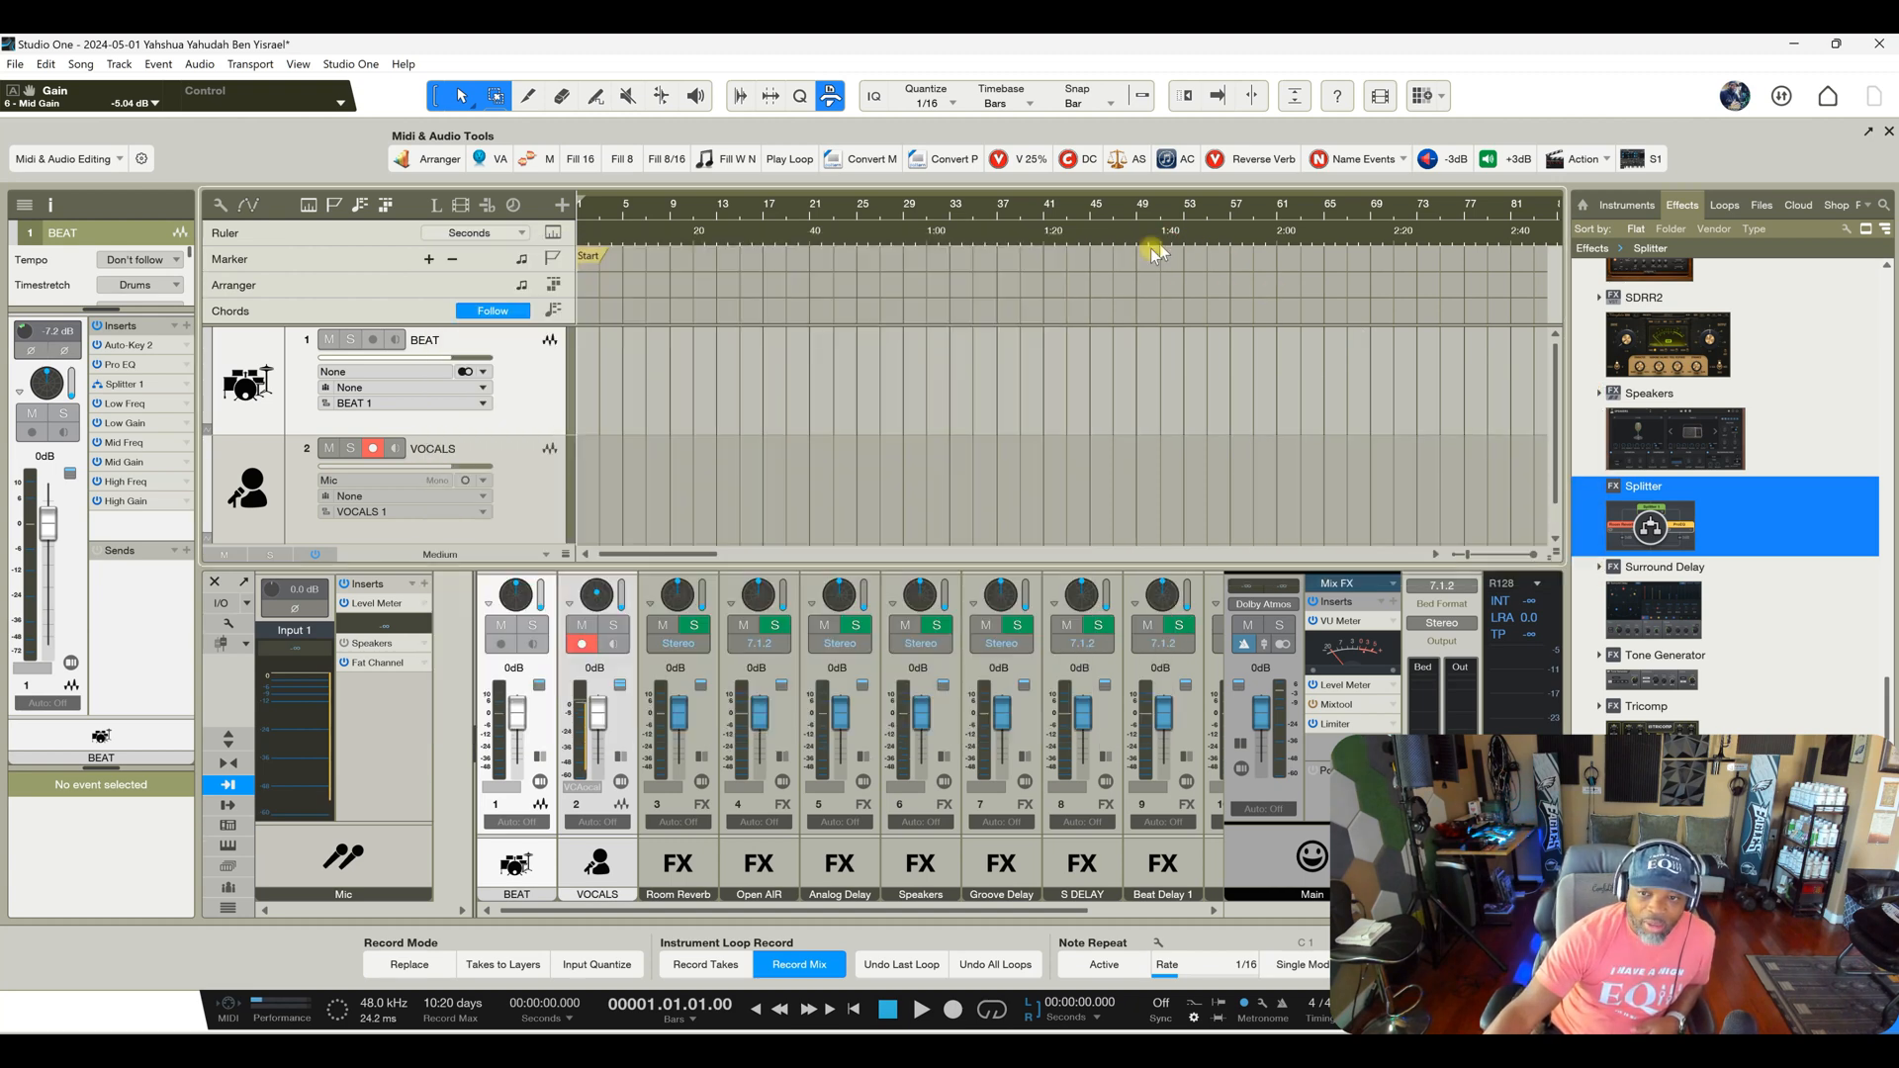
{"action": "left_click", "coordinate": [128, 387]}
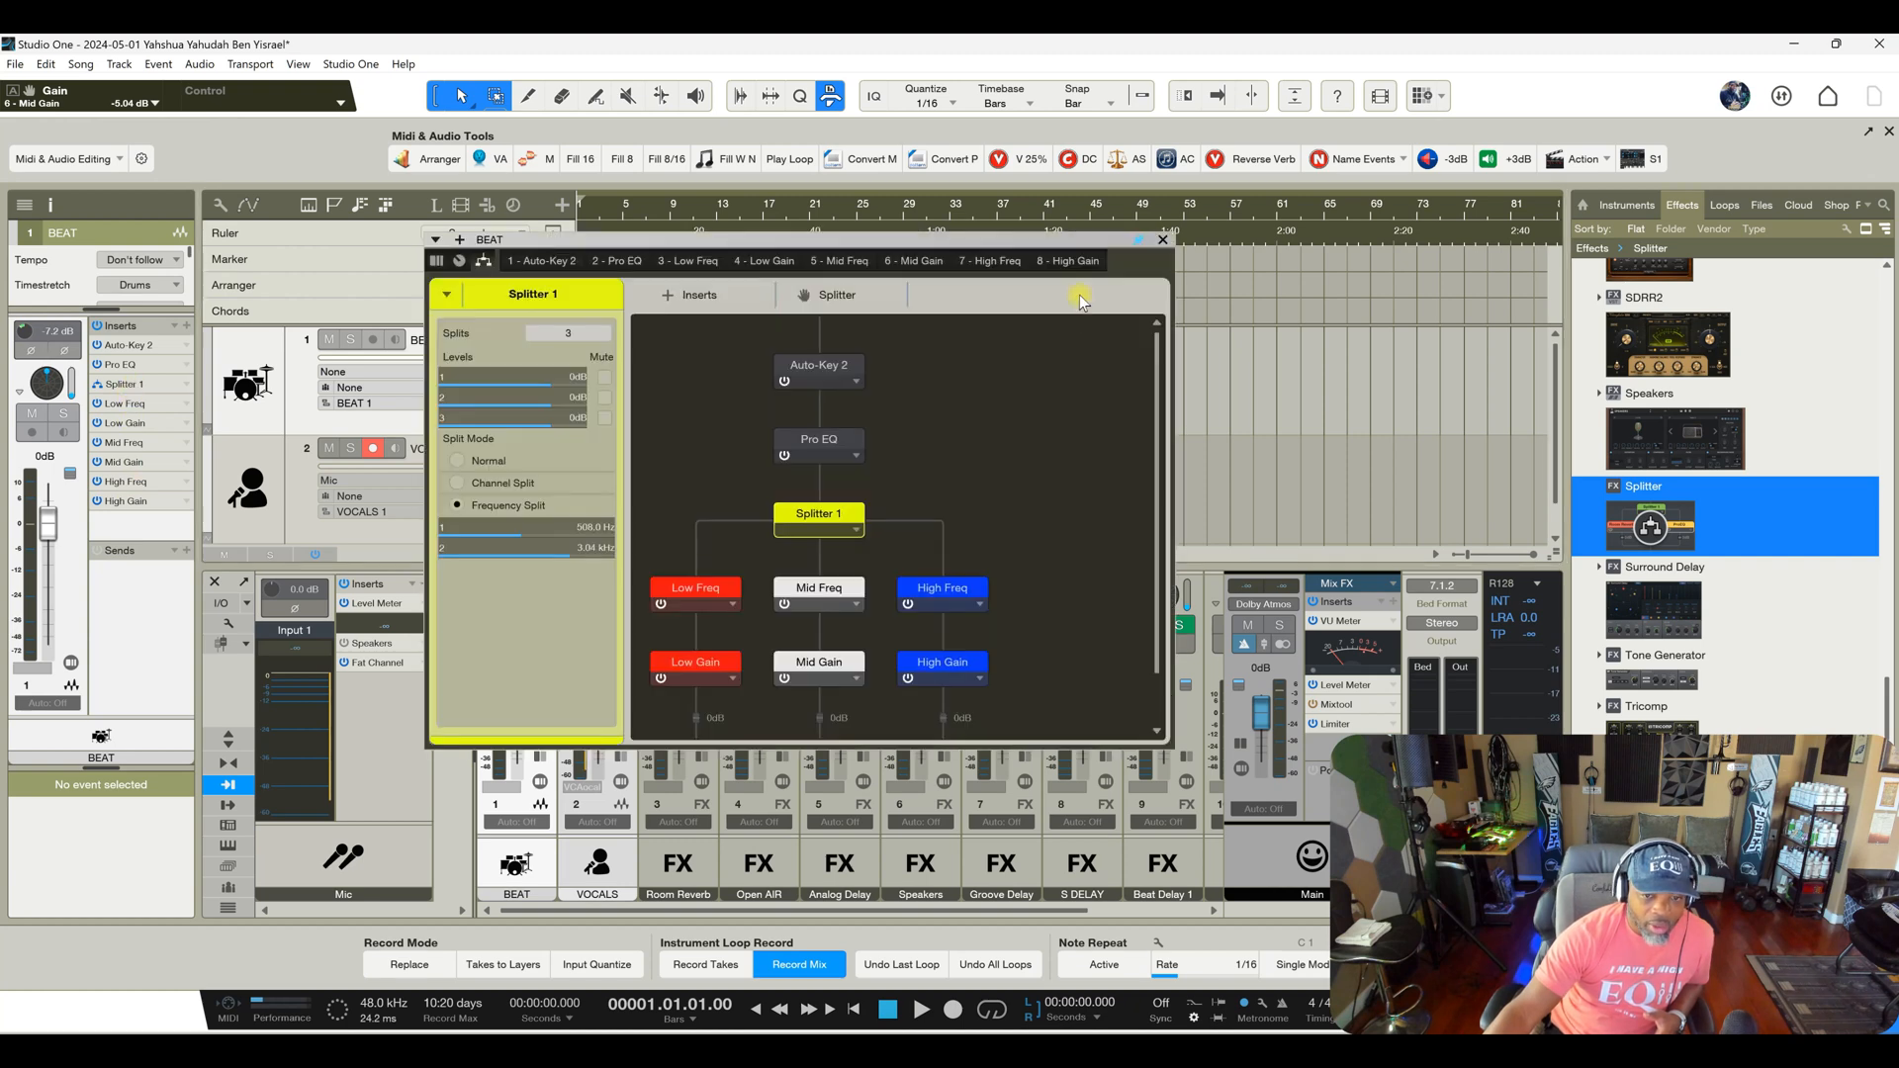
{"action": "left_click", "coordinate": [1163, 239]}
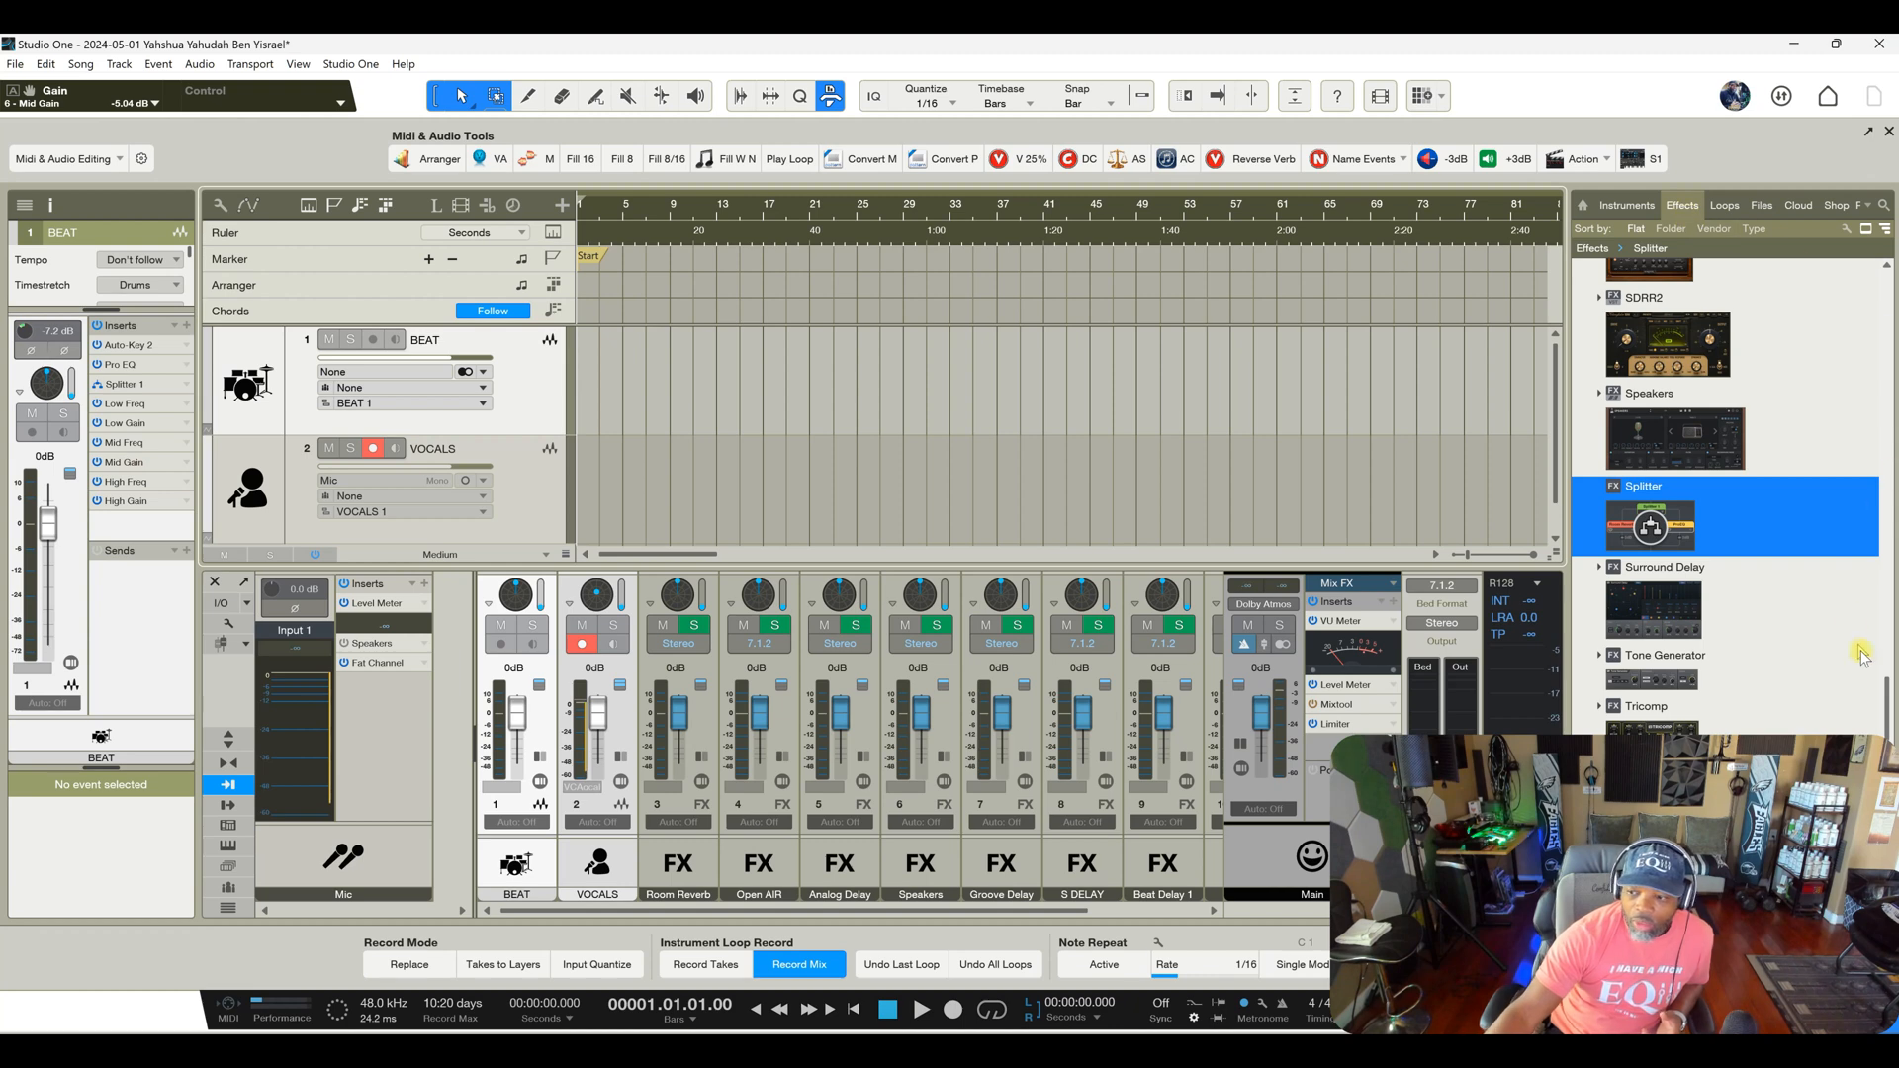
Add the Multiband Gate FX chain from the Splitter folder to the end of the BEAT channel's inserts
{"action": "left_click_drag", "start_coordinate": [1886, 694], "coordinate": [1886, 275]}
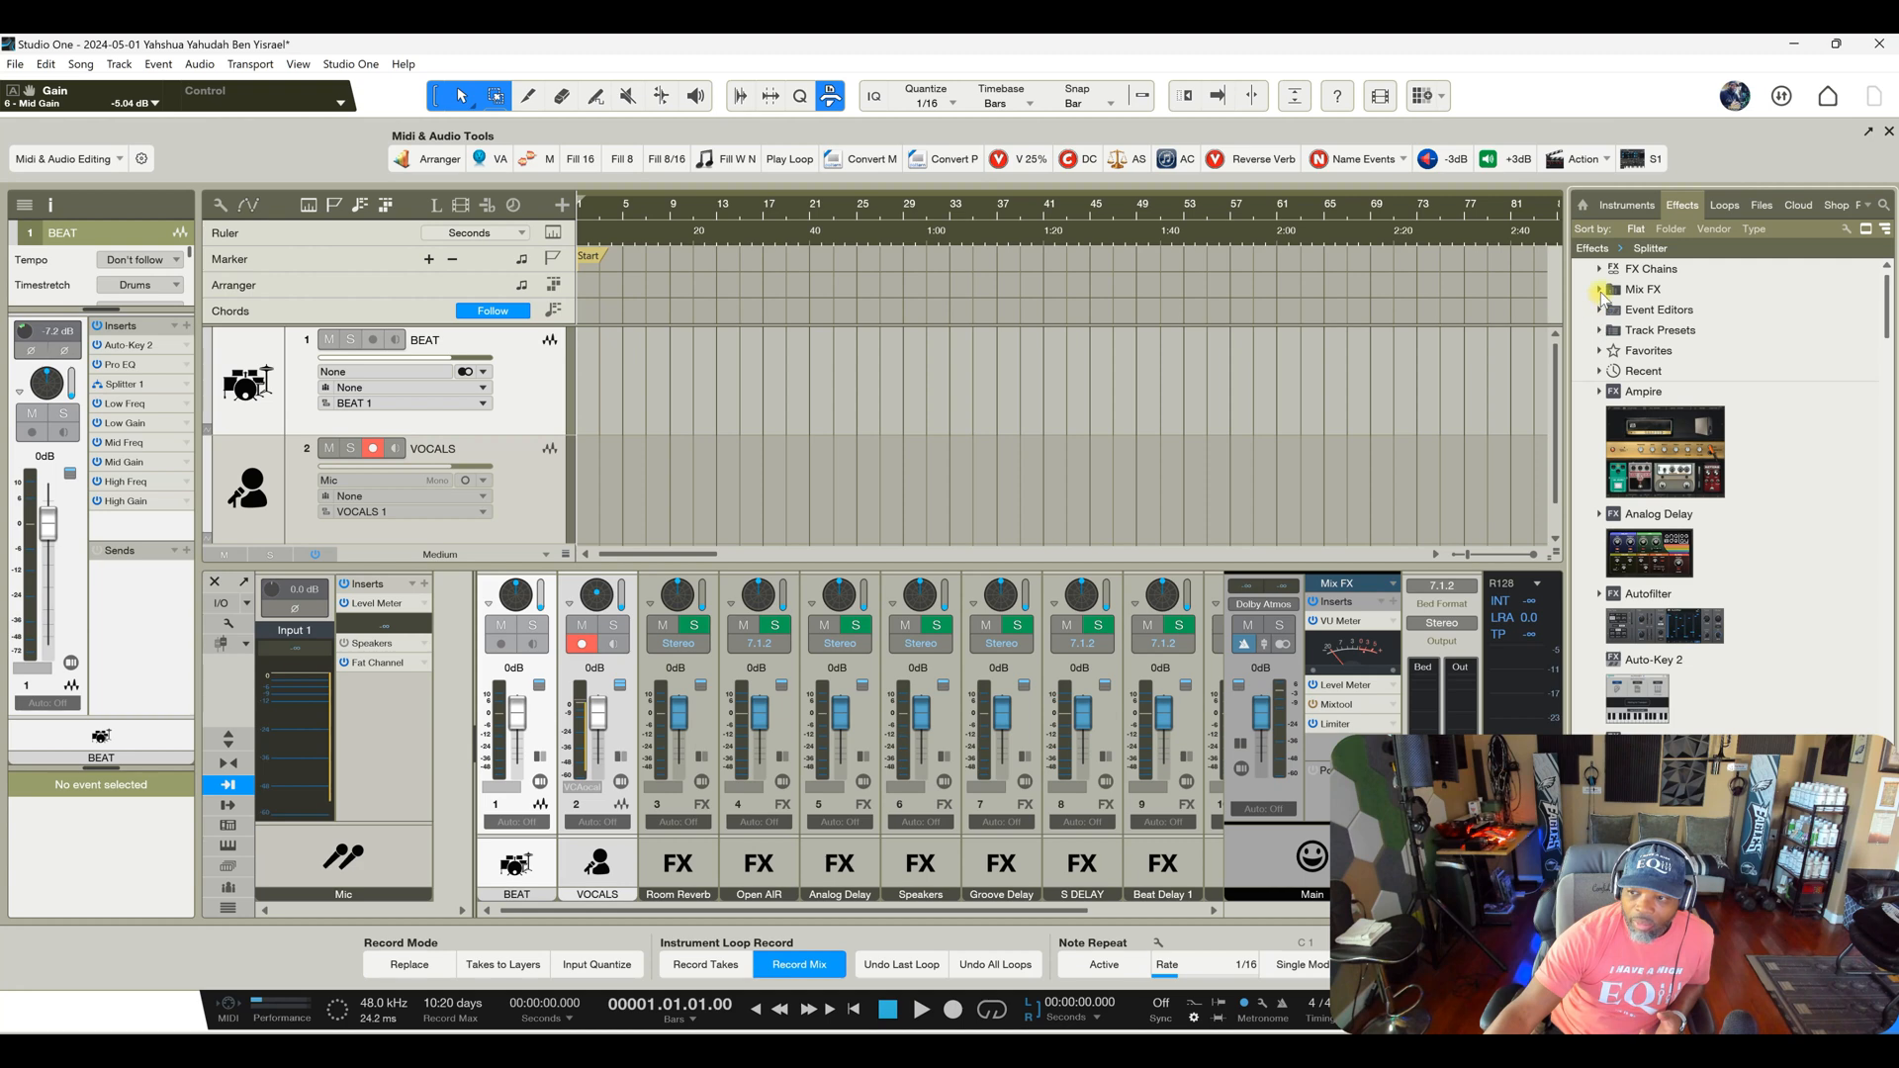
{"action": "left_click", "coordinate": [1599, 268]}
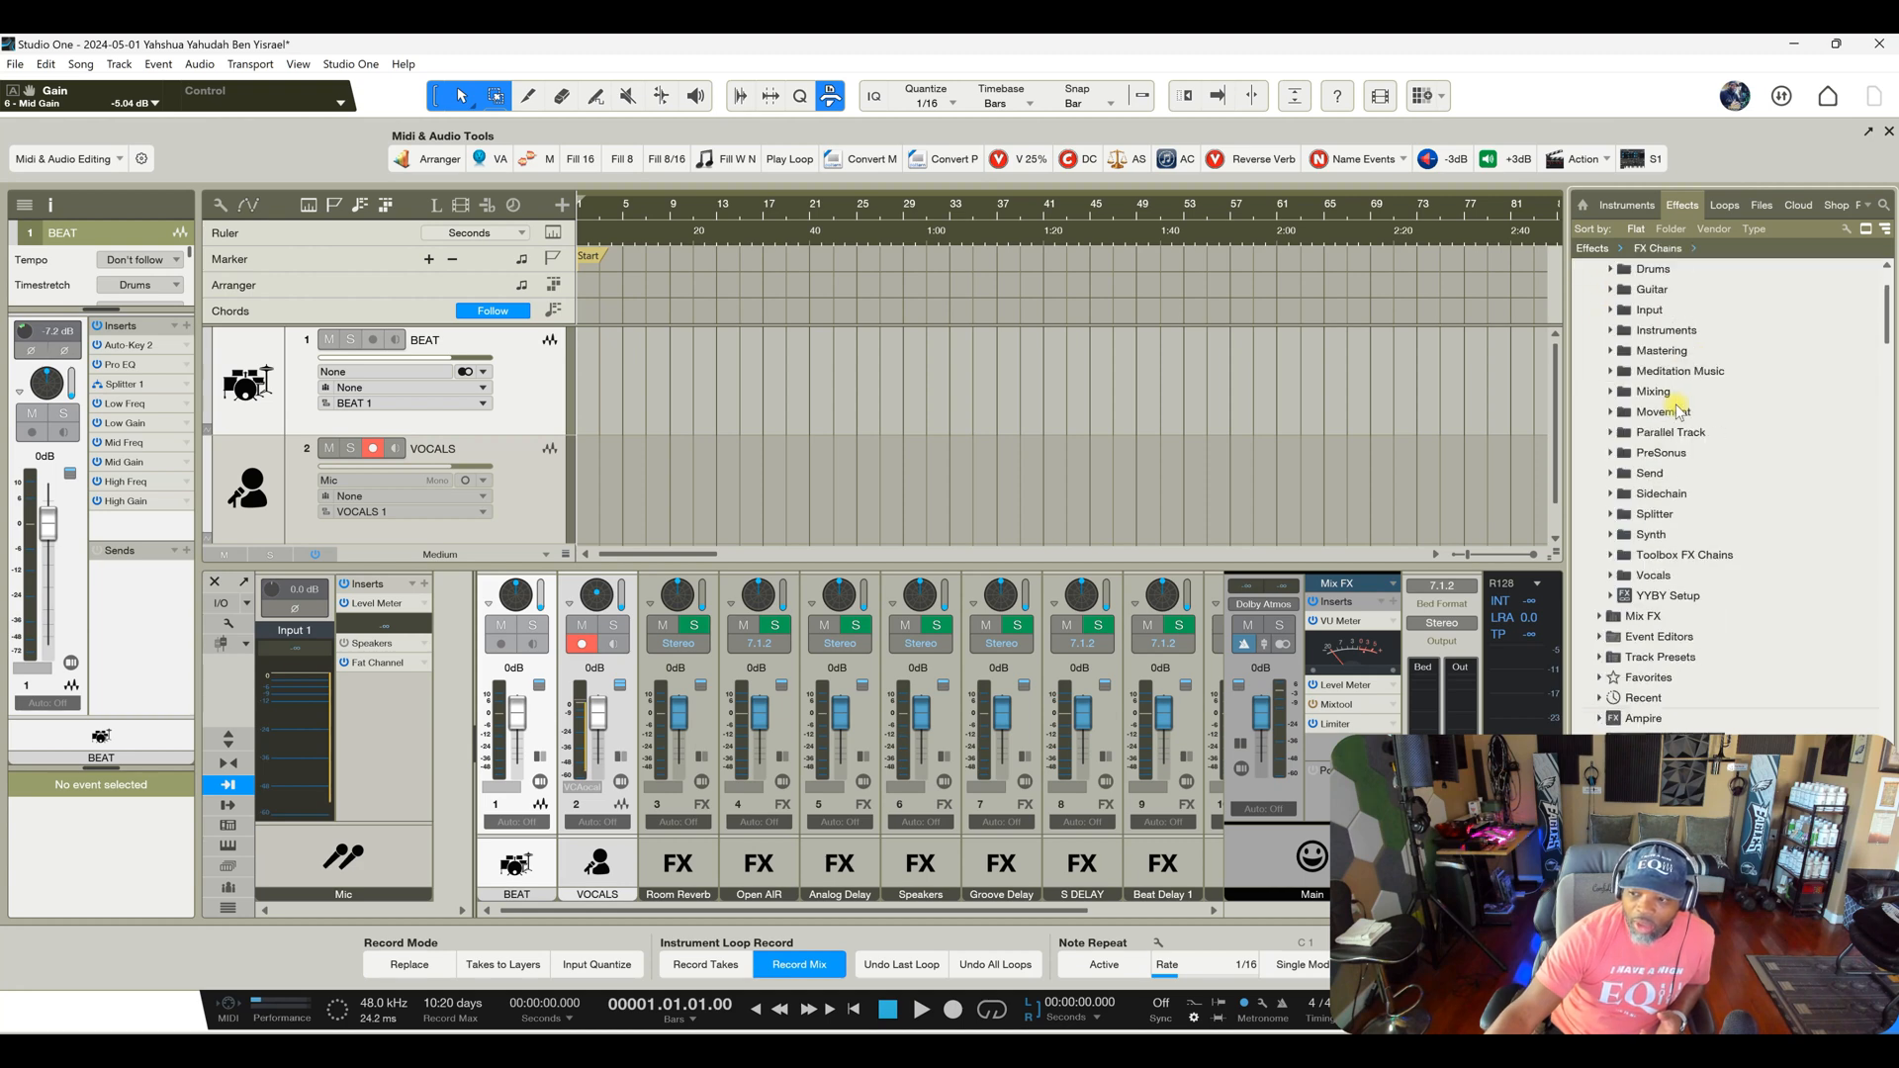
{"action": "left_click", "coordinate": [1611, 515]}
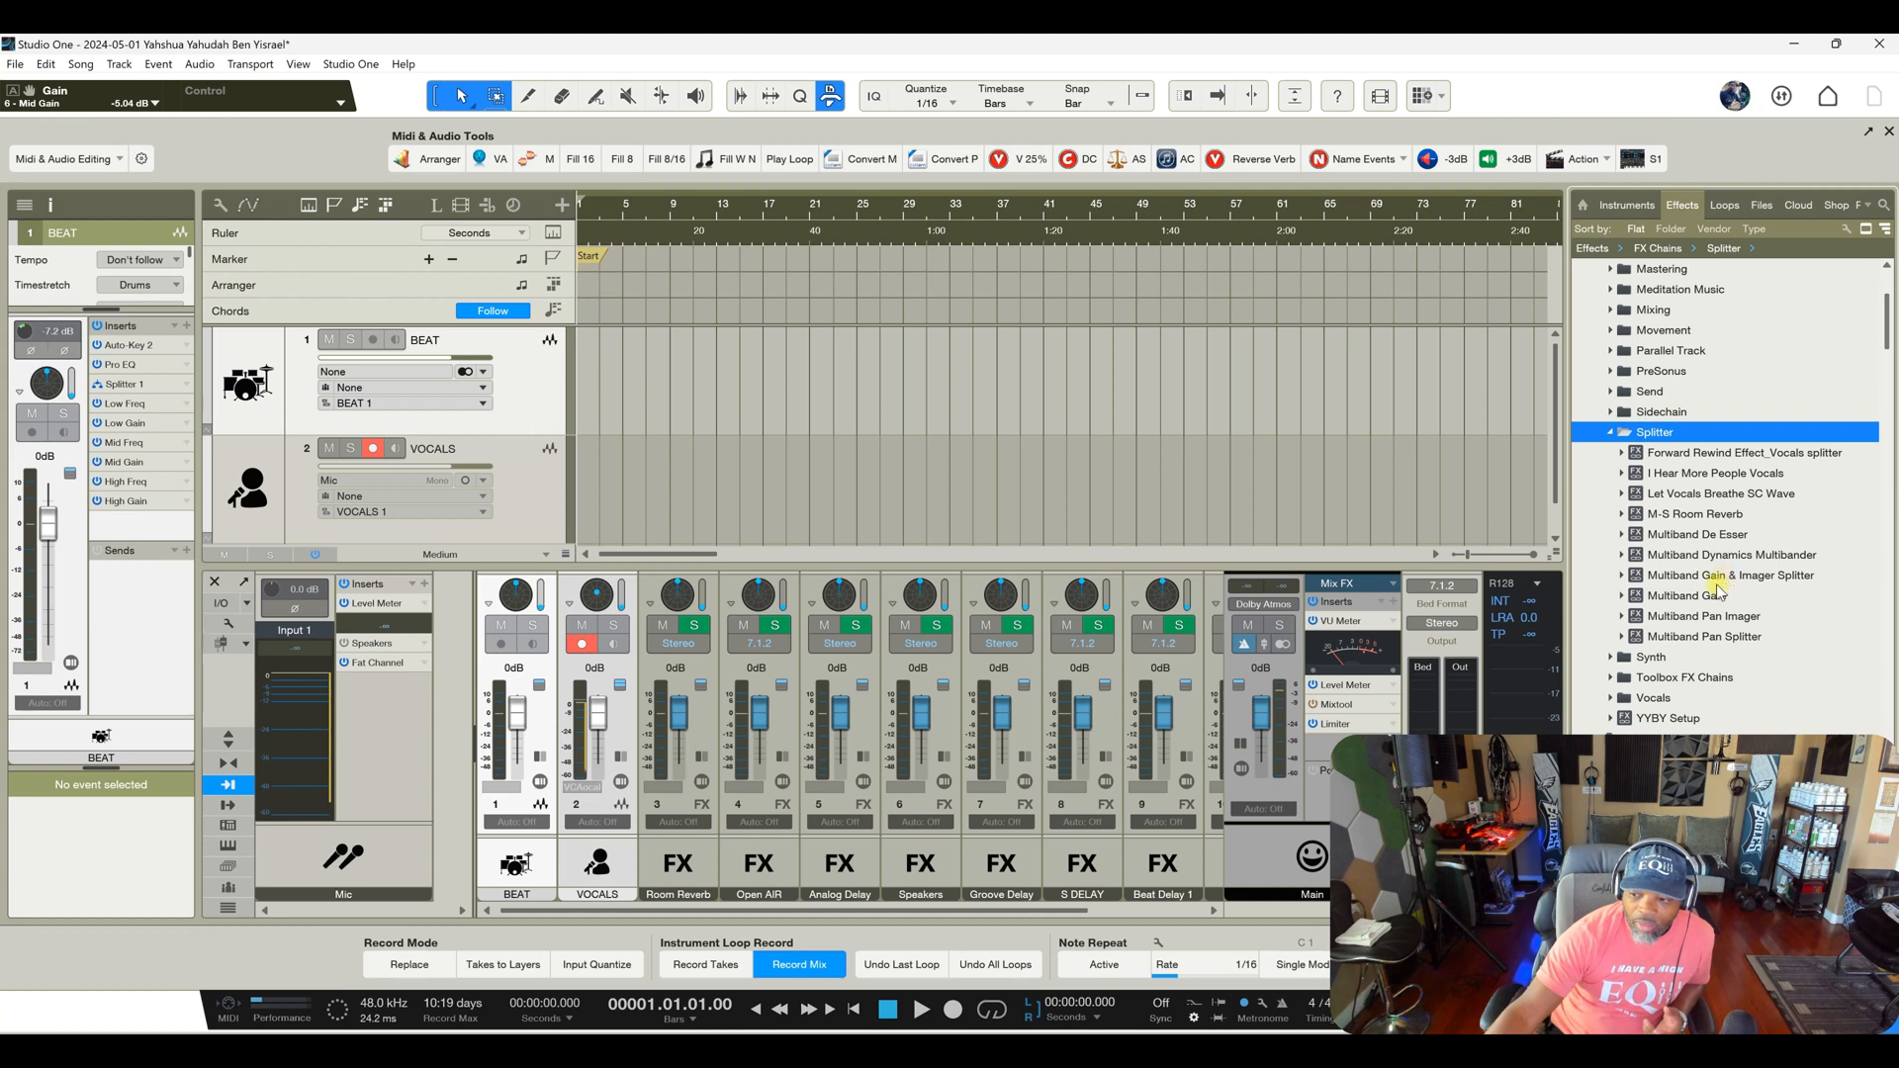
{"action": "left_click_drag", "start_coordinate": [1711, 596], "coordinate": [150, 545]}
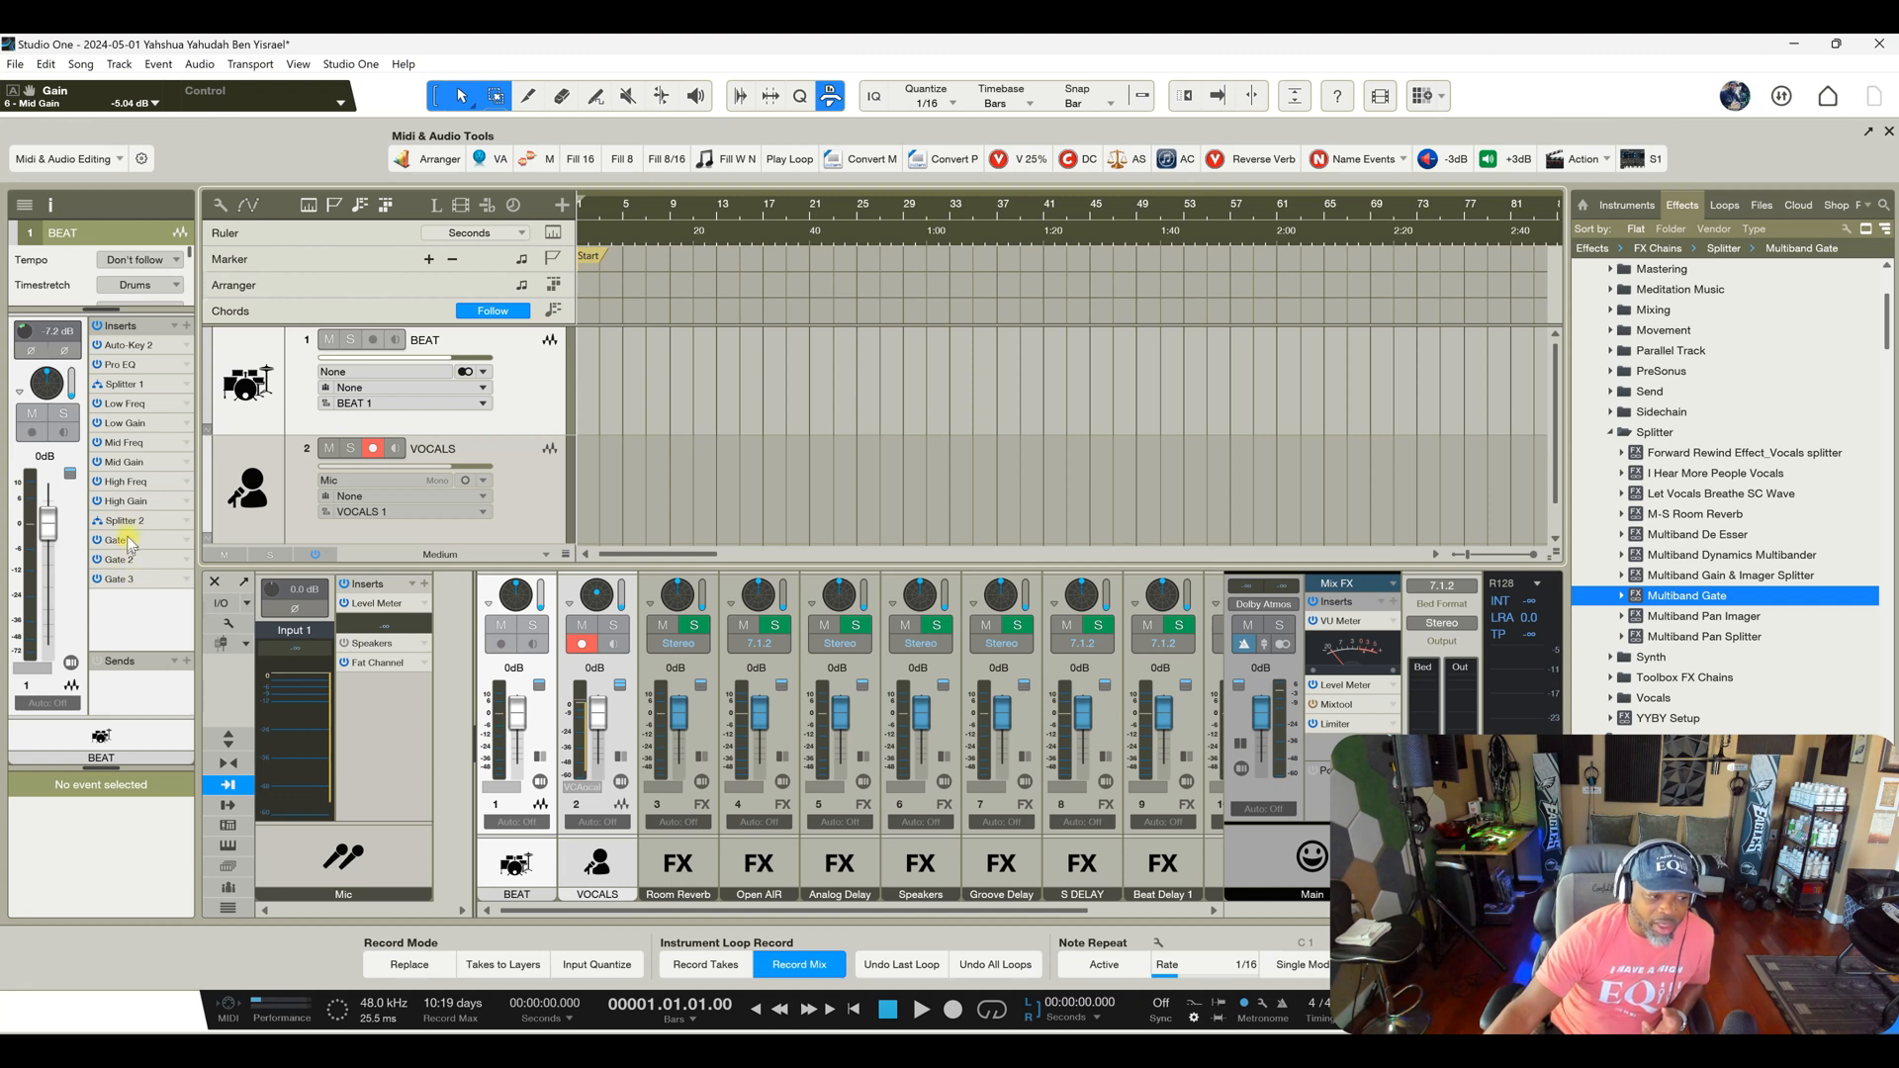
Examine how Splitter 2 and its three gates are routed on the BEAT channel, and close the editor
{"action": "double_click", "coordinate": [127, 520]}
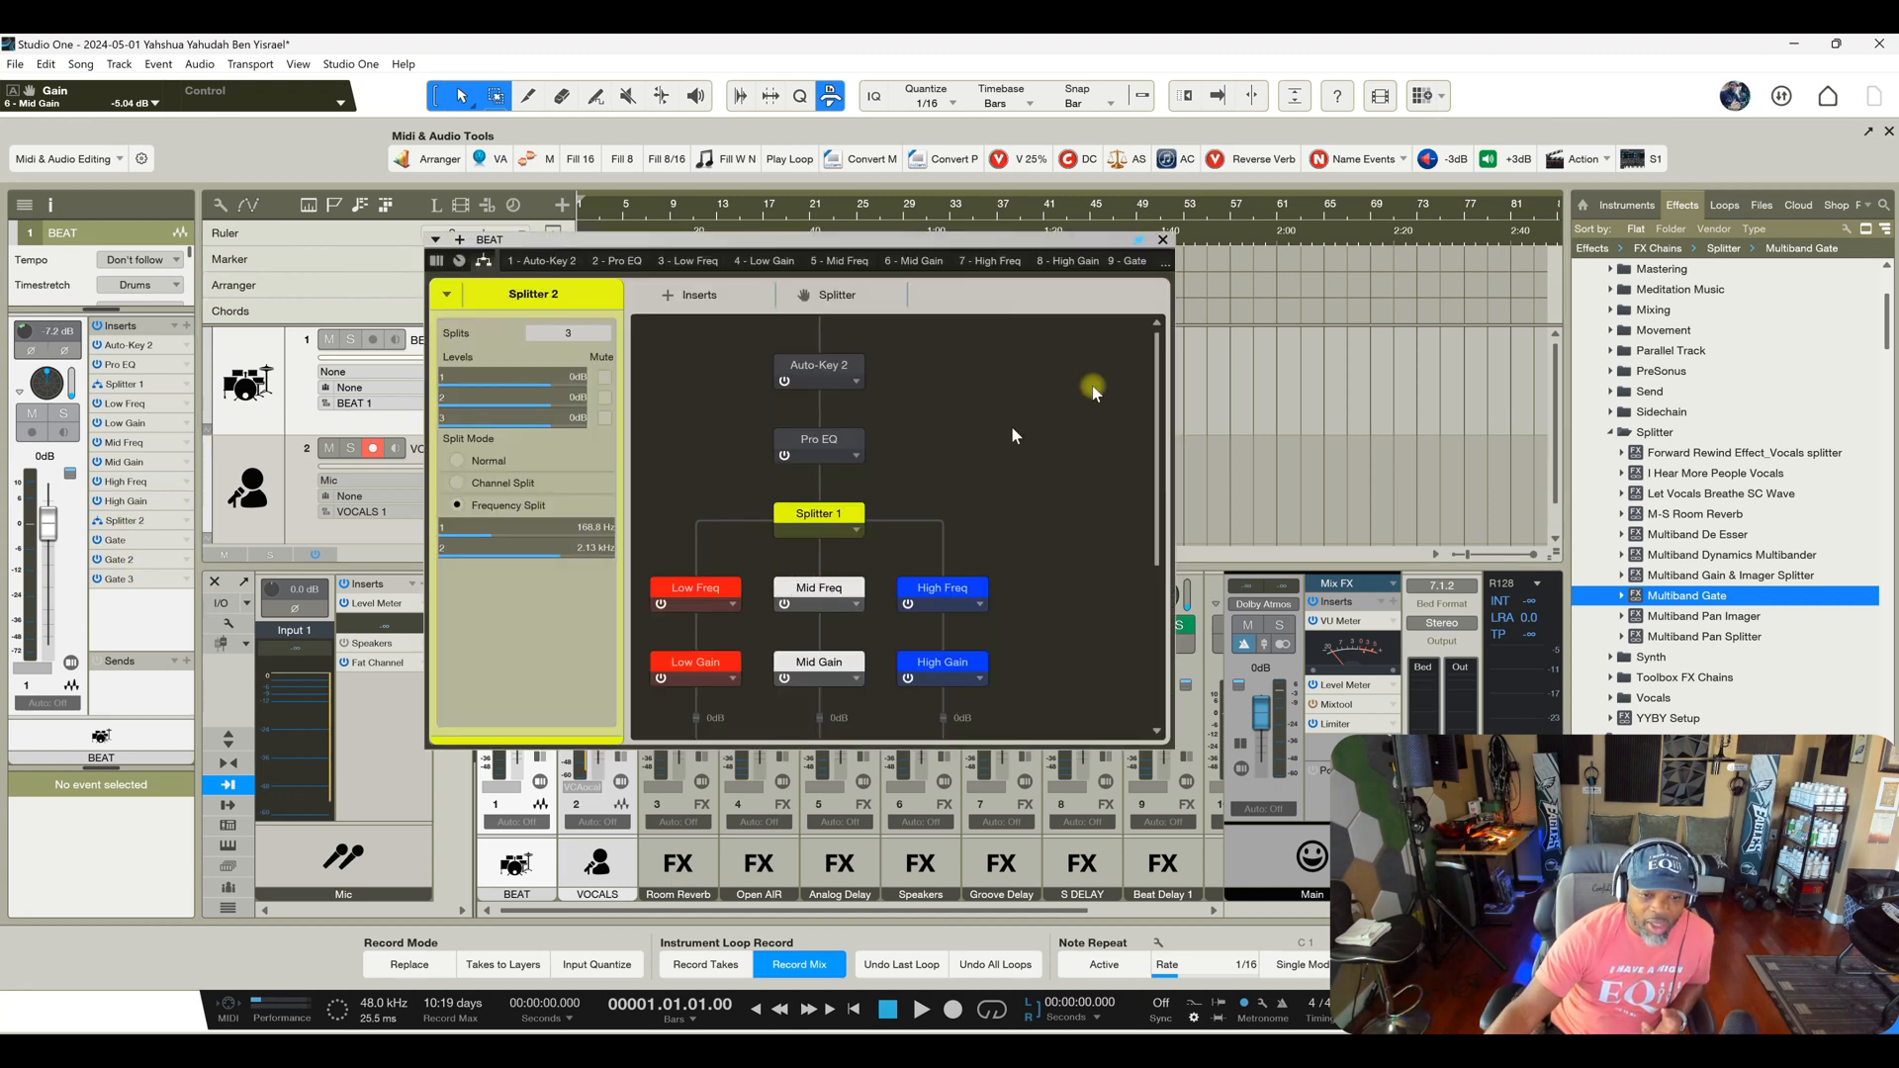
{"action": "scroll", "coordinate": [1080, 494], "scroll_direction": "down", "scroll_amount": 3}
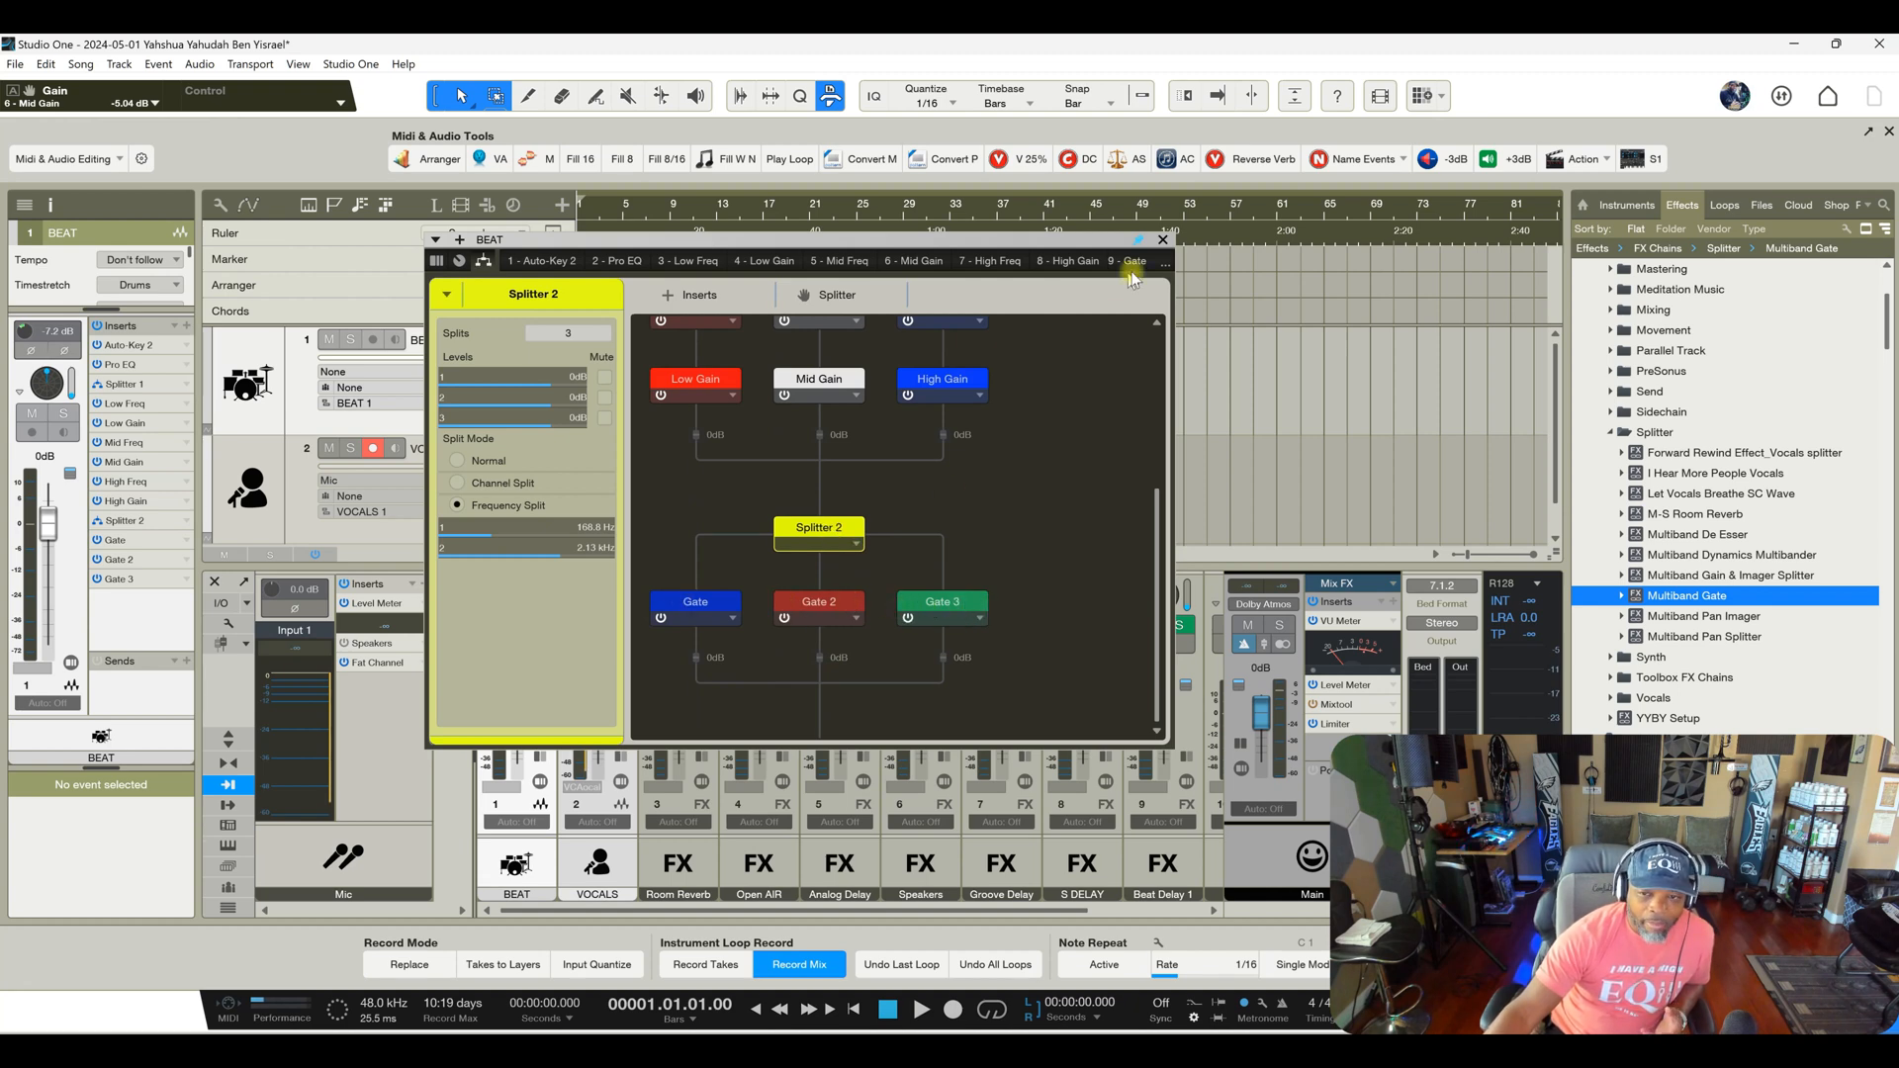
{"action": "left_click", "coordinate": [1162, 239]}
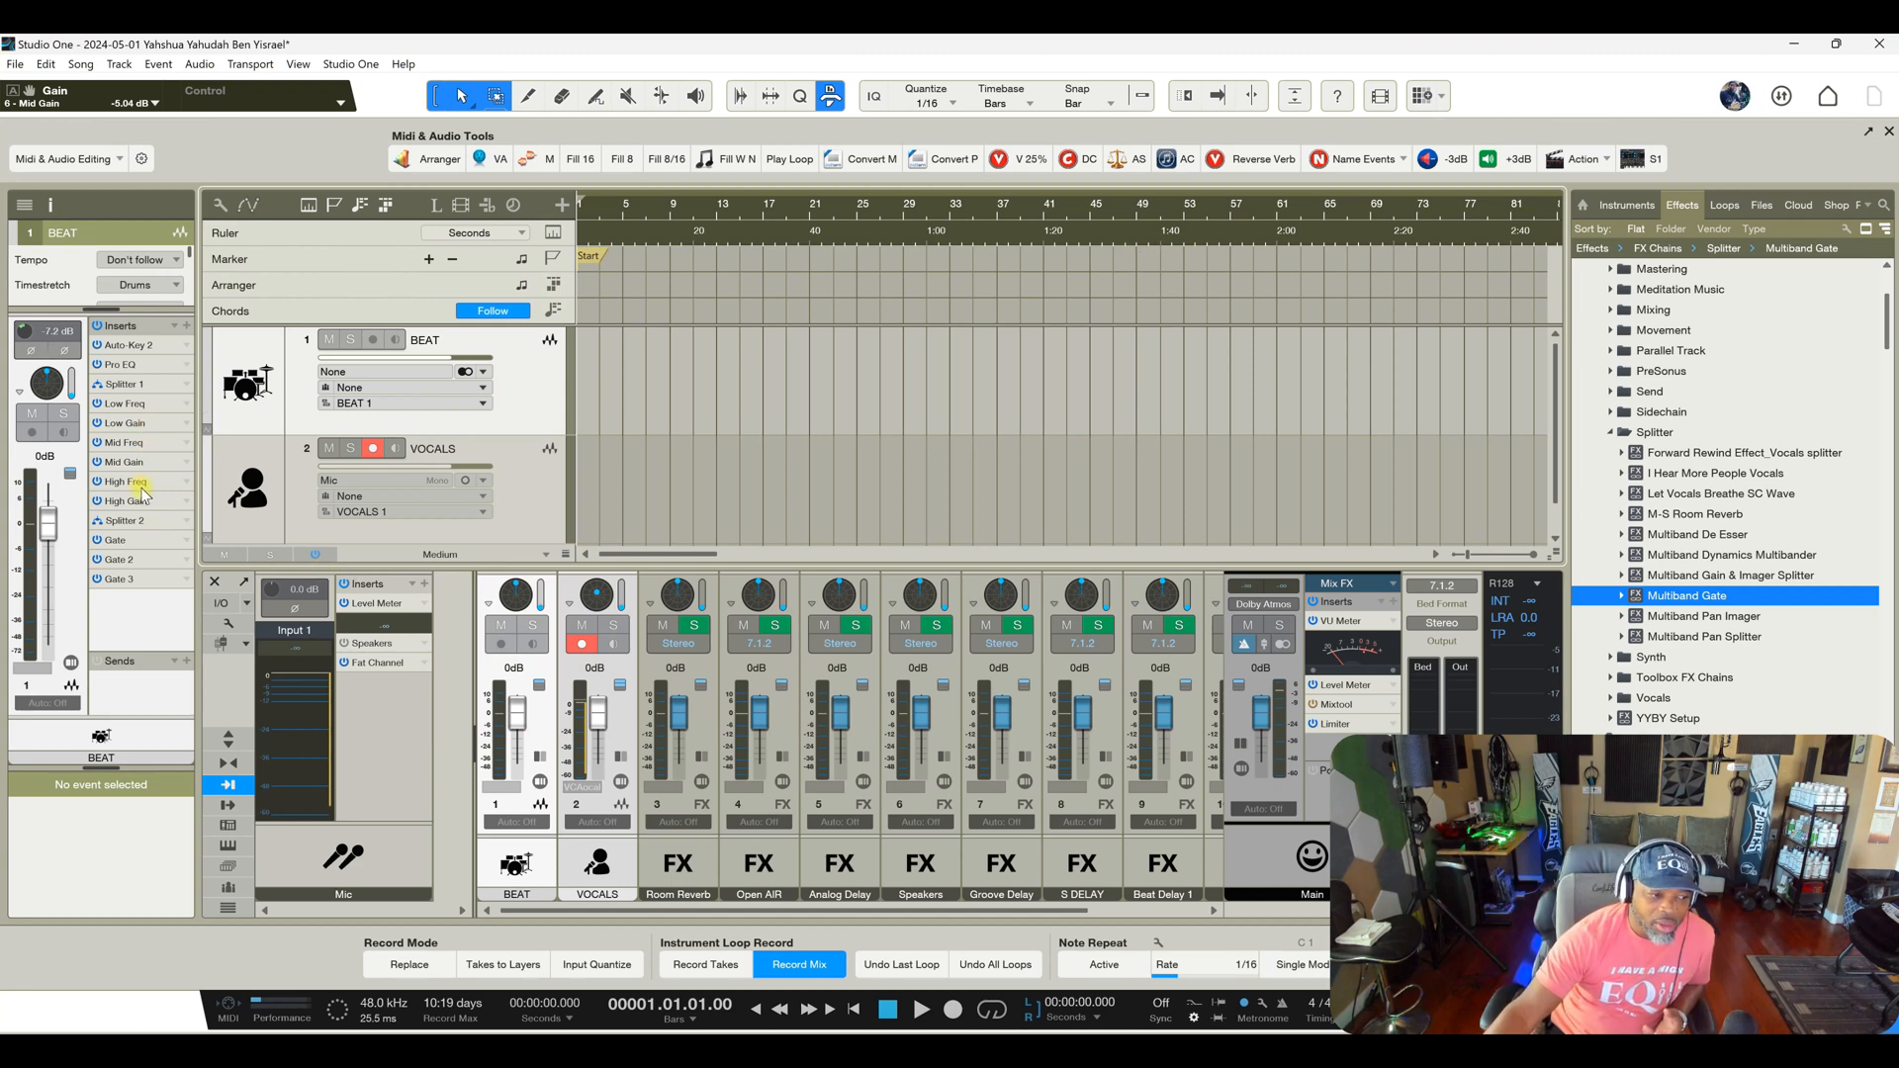
Review the settings of the BEAT channel's Gate 2, Mid Freq and Splitter 1 inserts, closing each one
{"action": "left_click", "coordinate": [121, 560]}
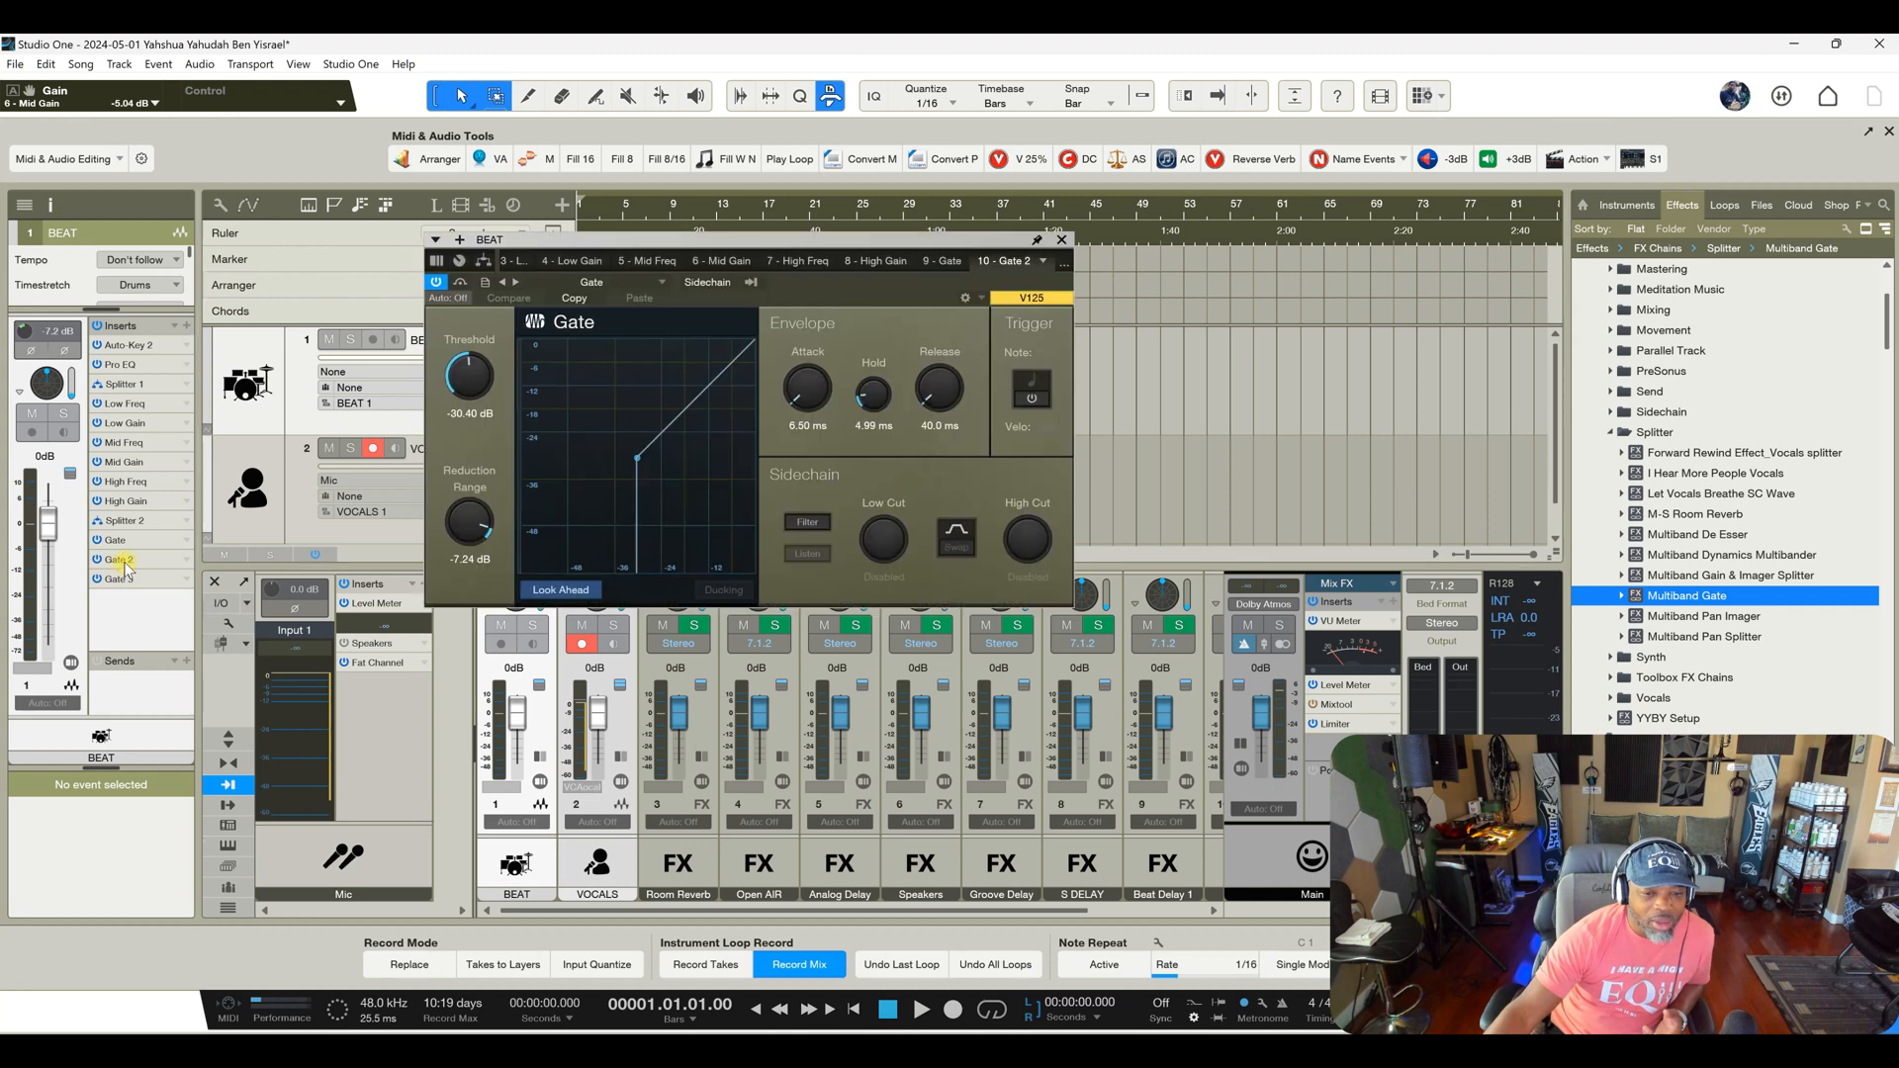
{"action": "left_click", "coordinate": [1061, 240]}
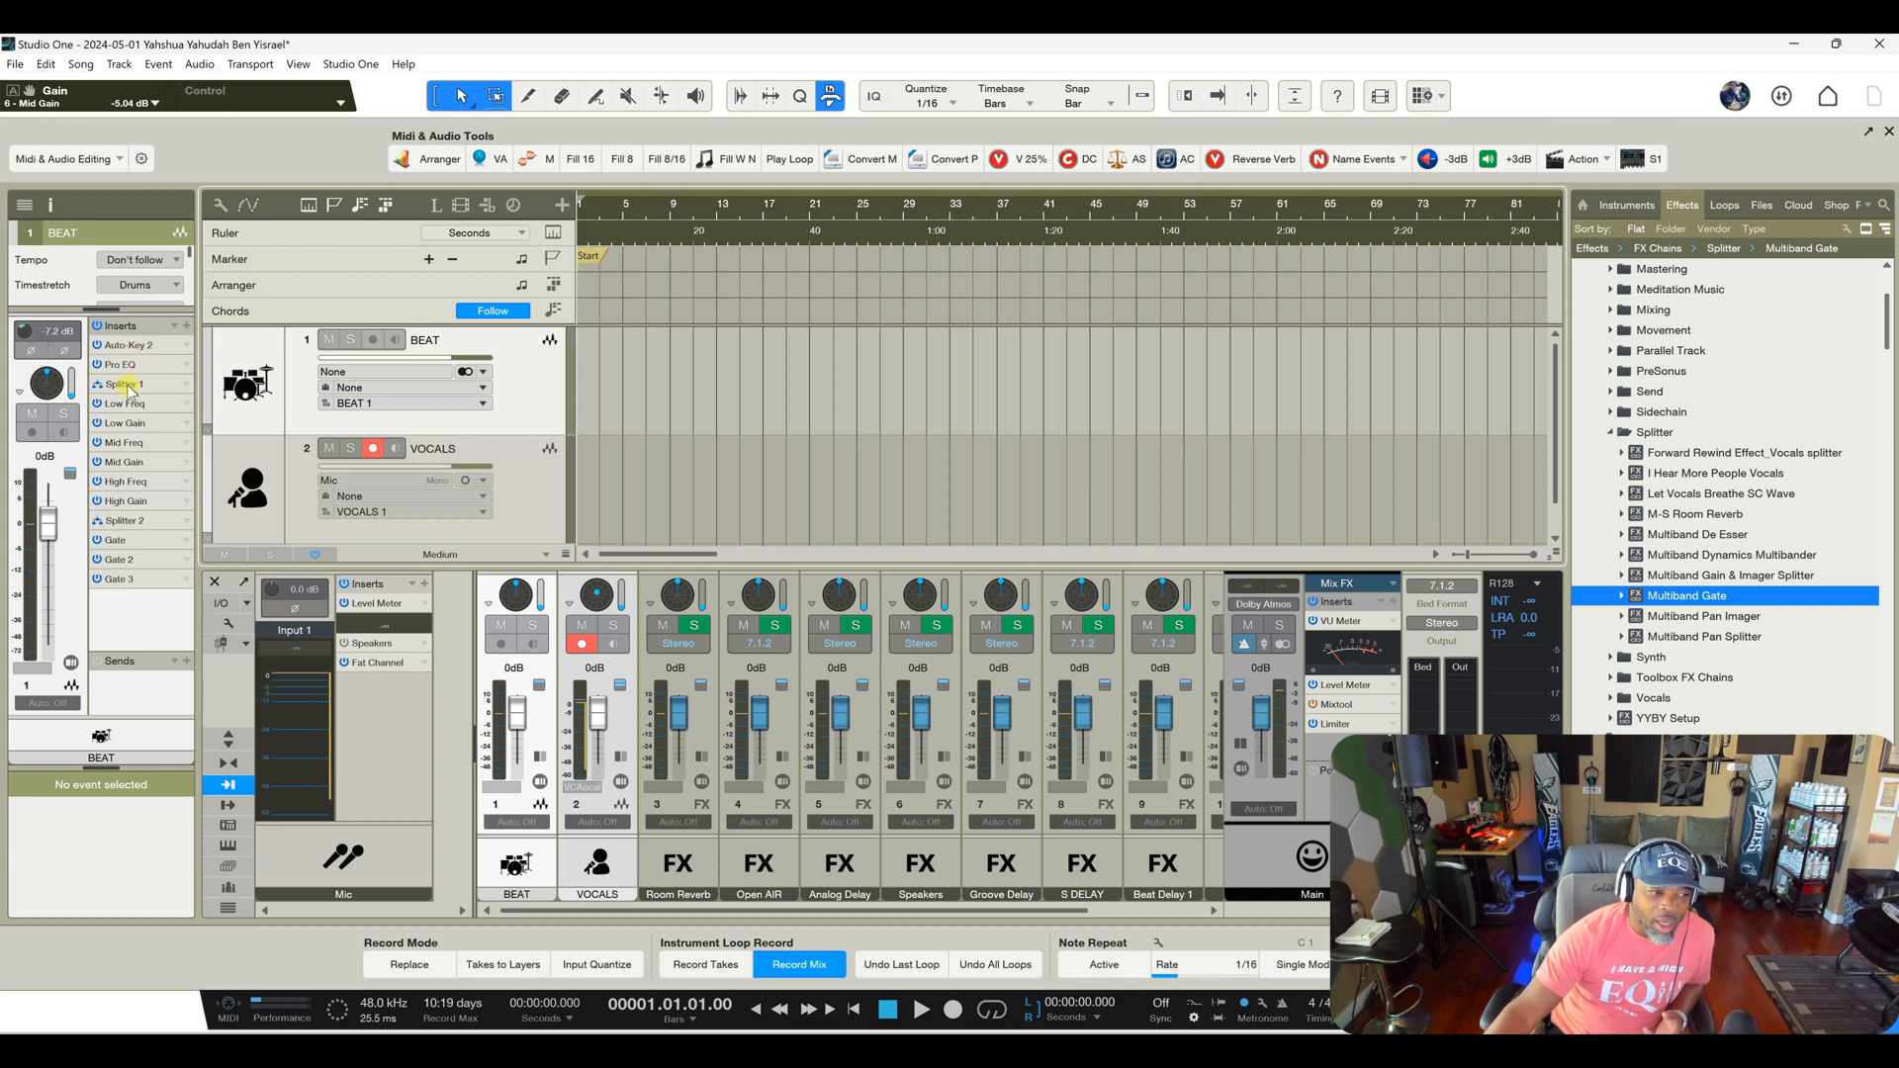
{"action": "left_click", "coordinate": [125, 444]}
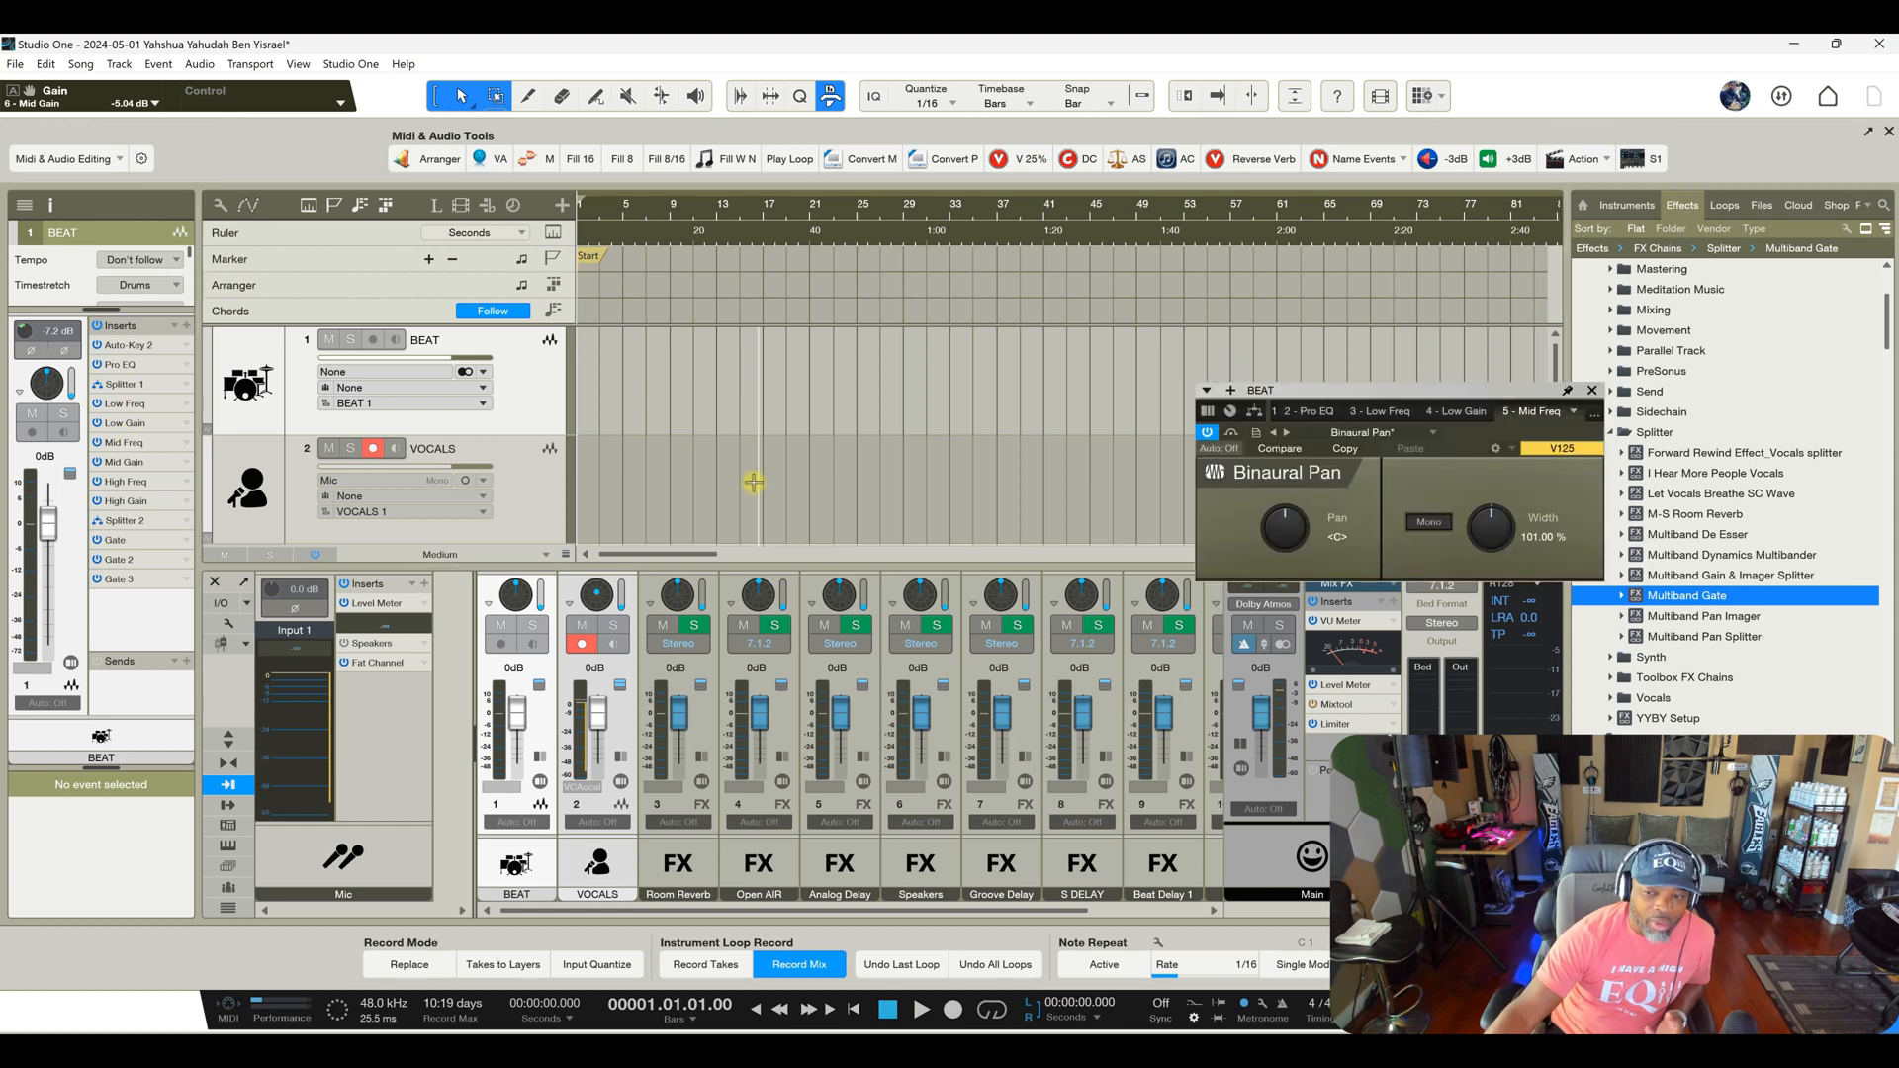
{"action": "left_click", "coordinate": [1591, 391]}
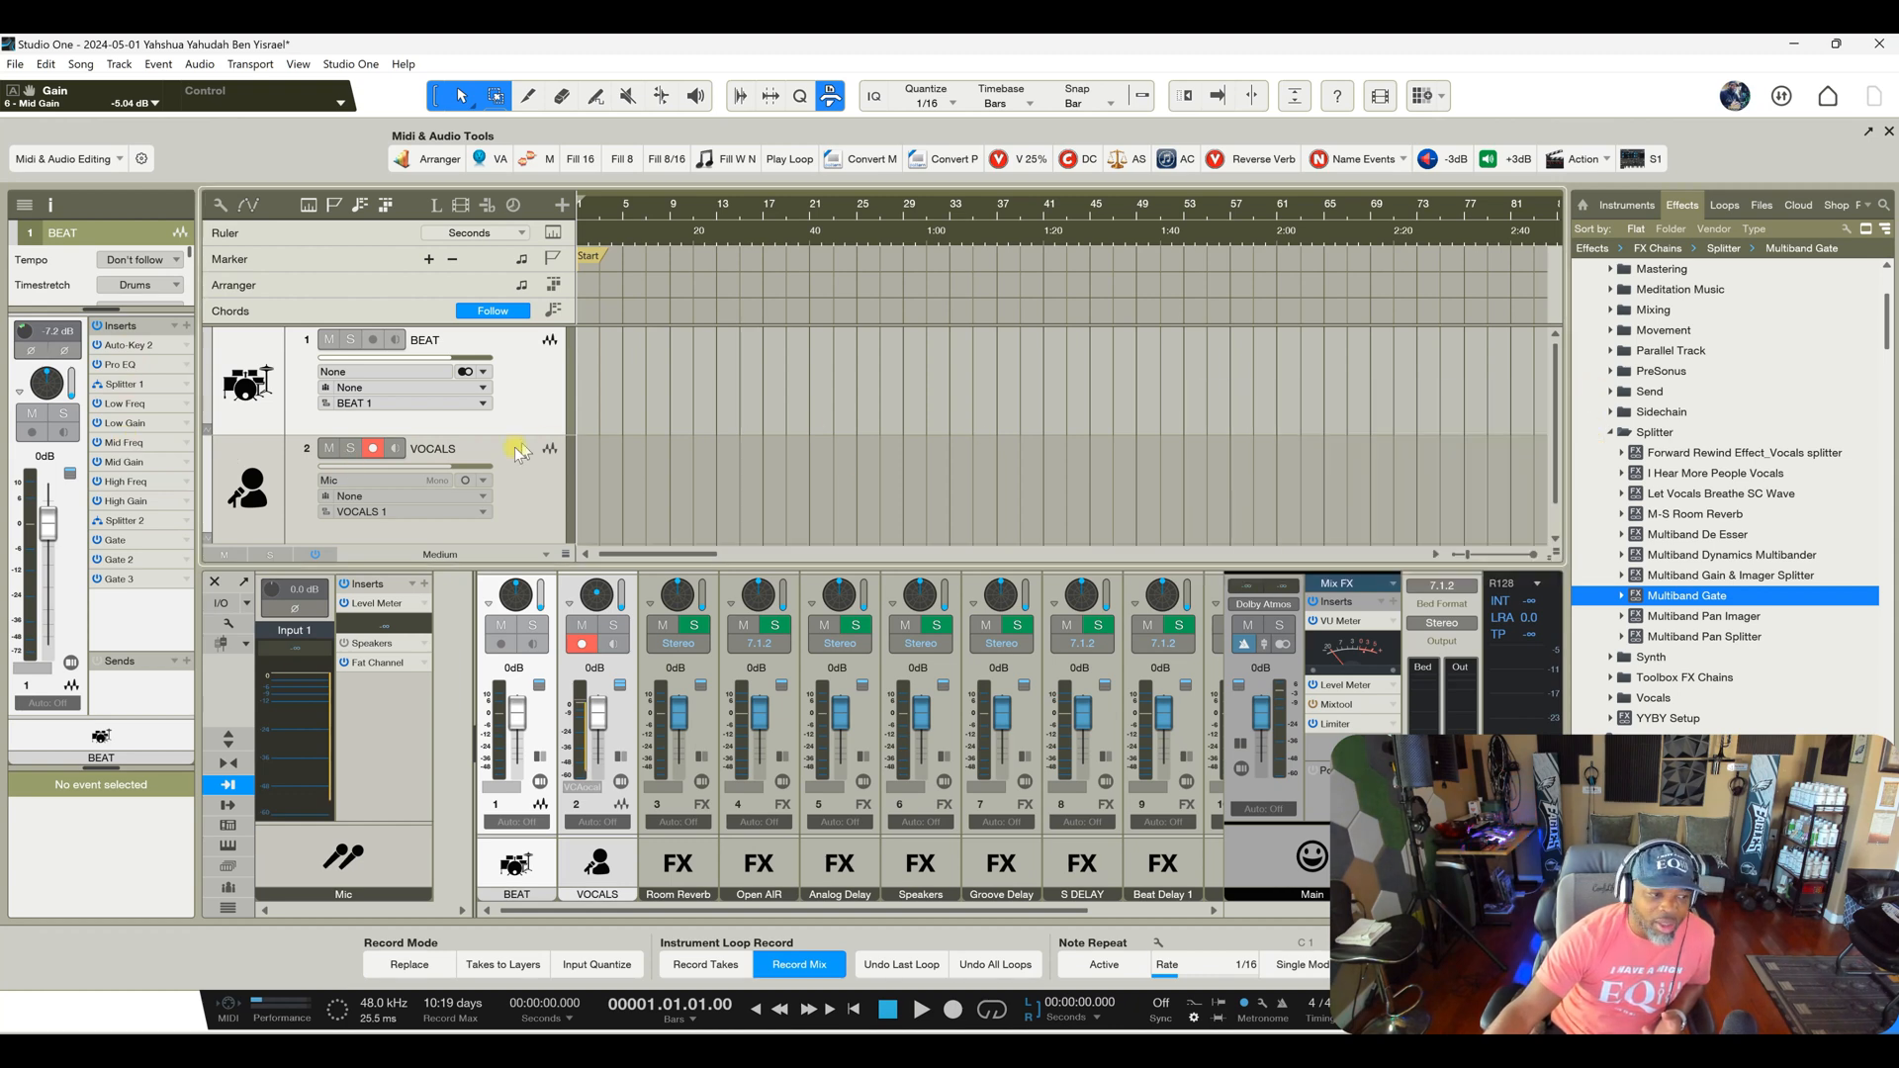
{"action": "left_click", "coordinate": [124, 385]}
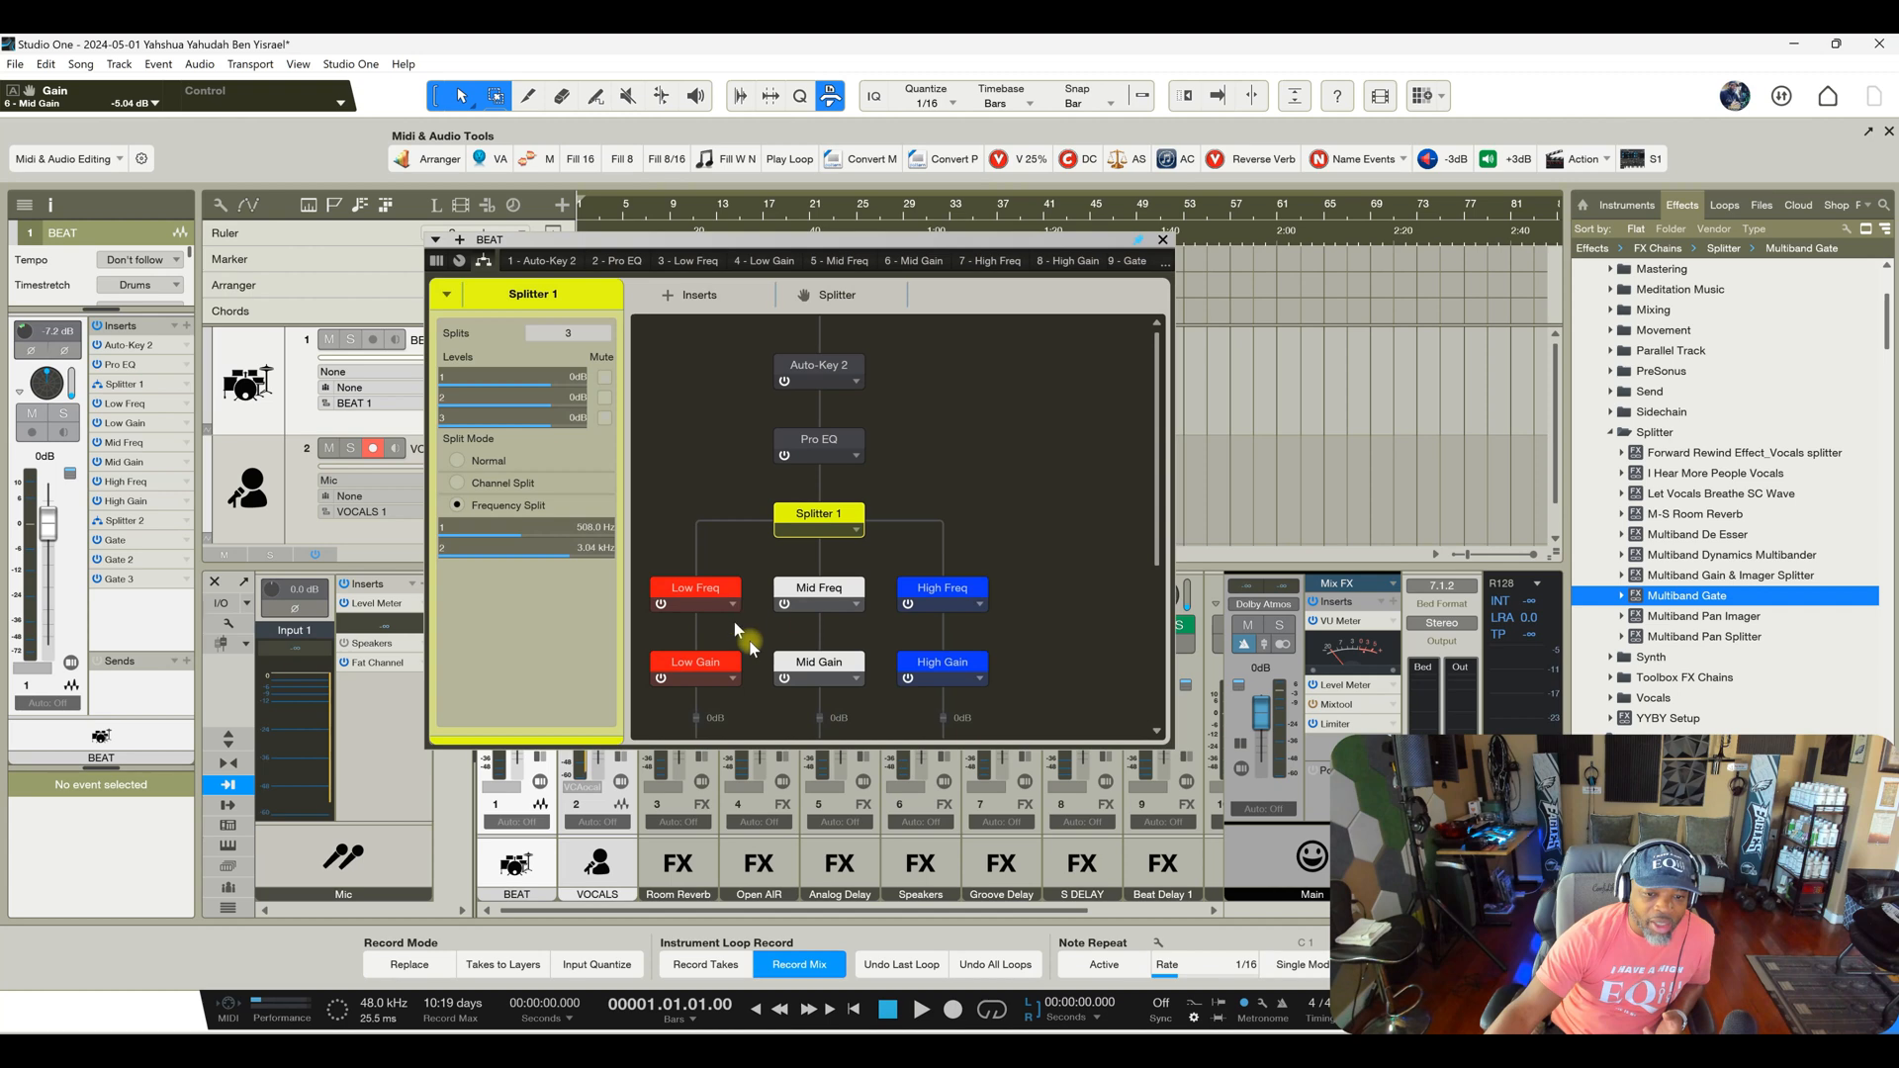
{"action": "left_click", "coordinate": [1163, 239]}
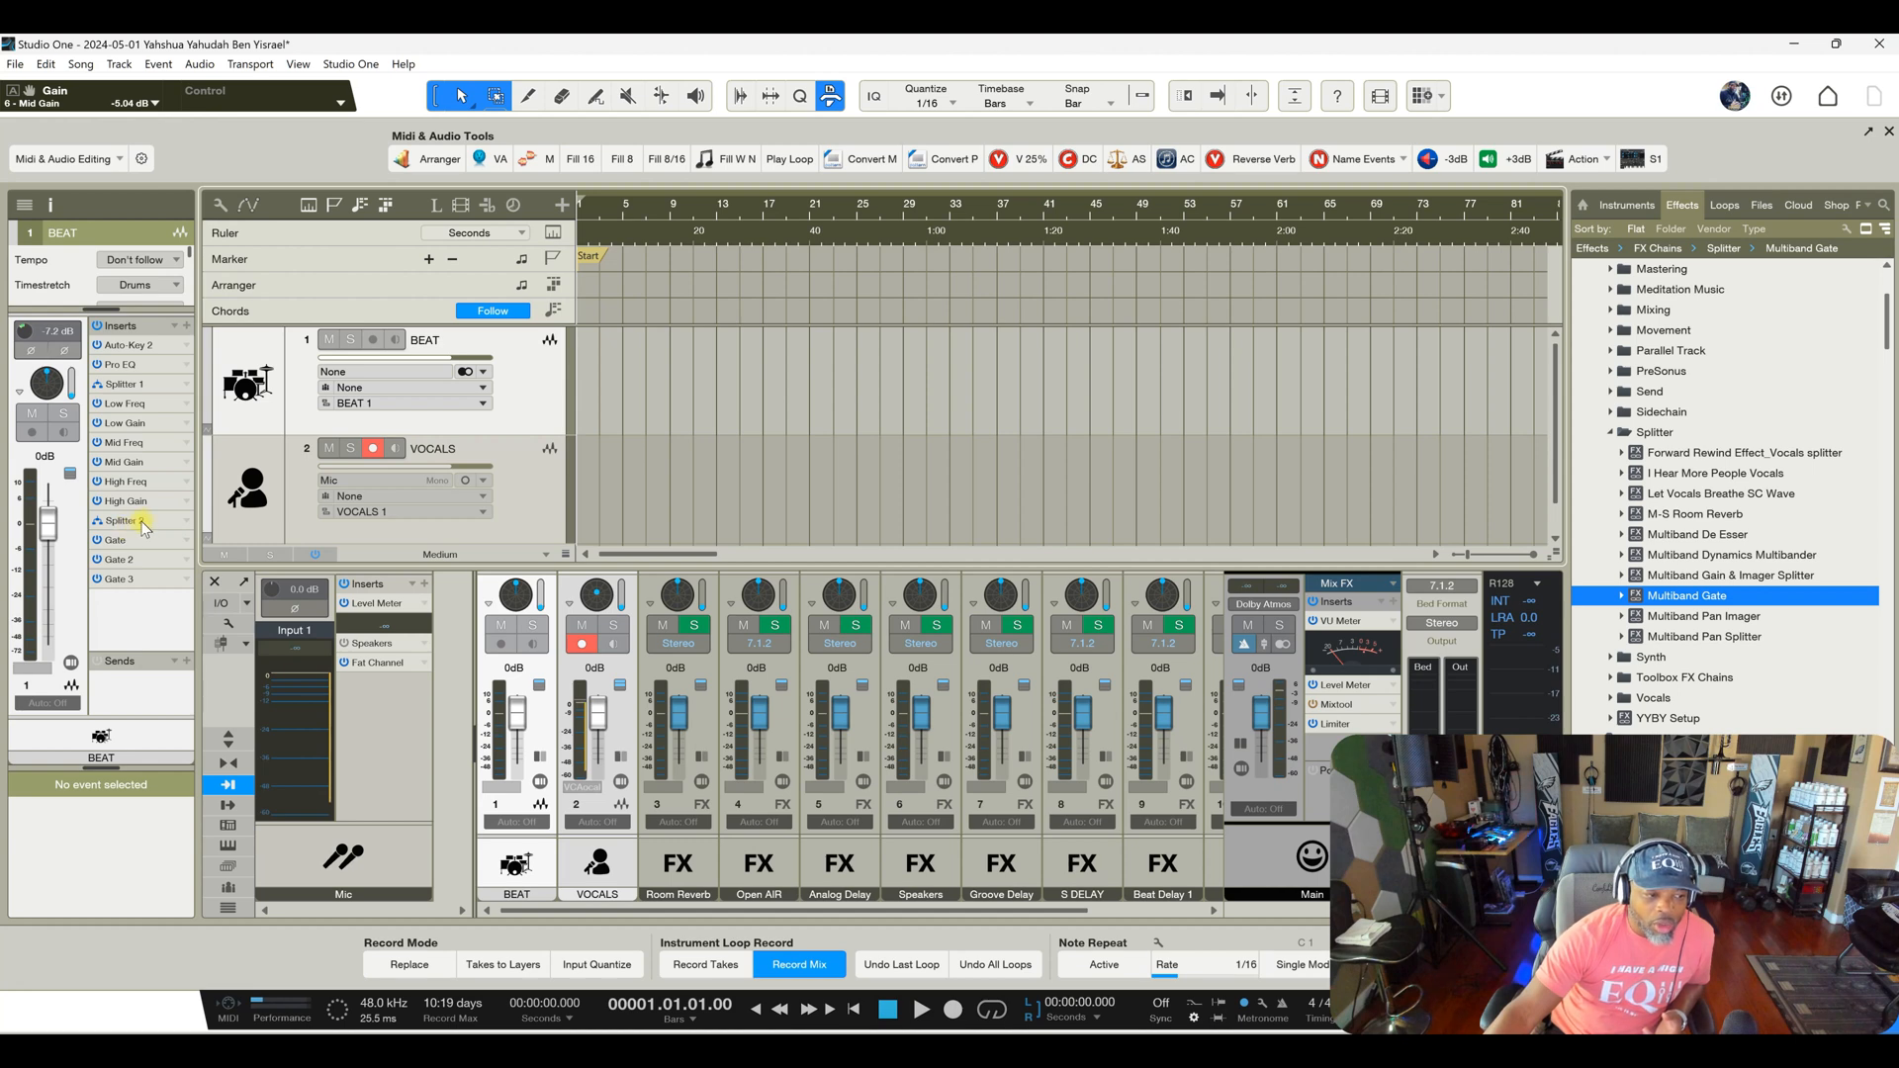
Expand Splitter 2 in the BEAT channel's inserts to show its controls and open its editor
{"action": "left_click", "coordinate": [187, 522]}
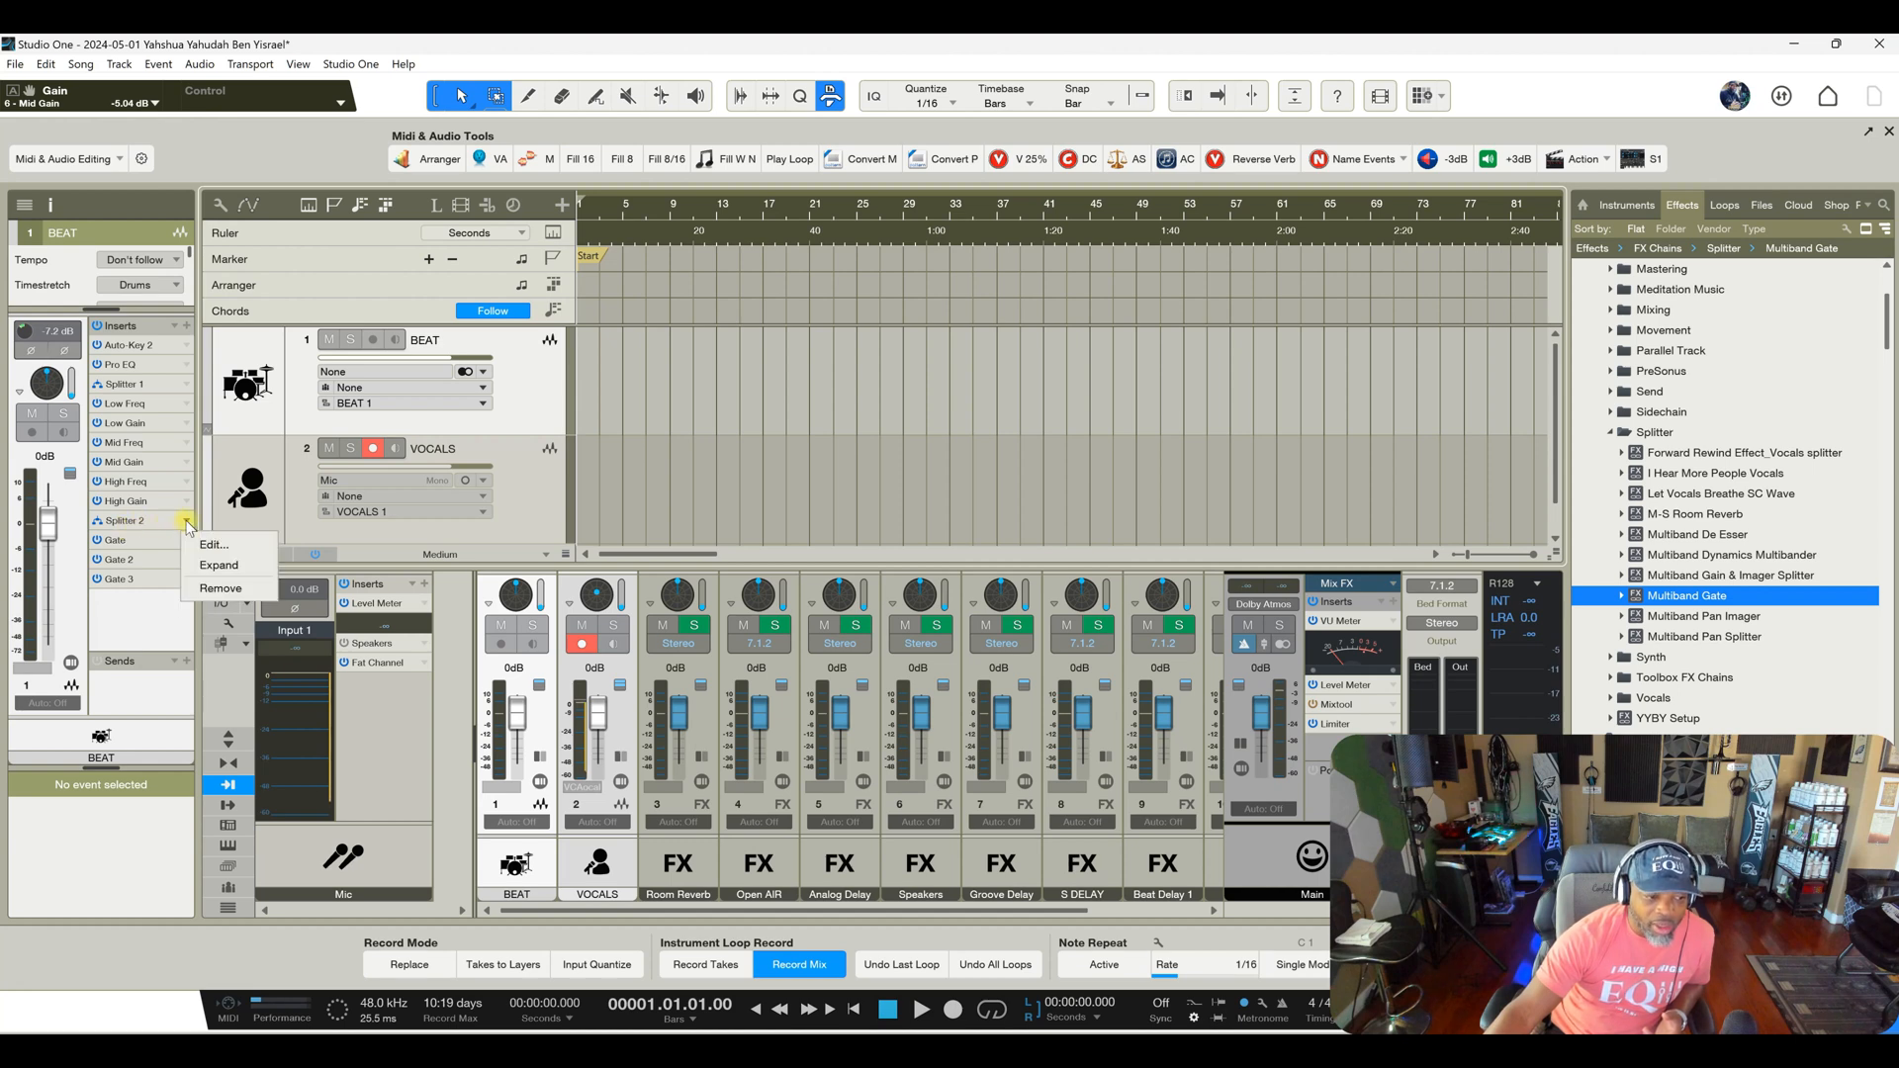
{"action": "left_click", "coordinate": [218, 563]}
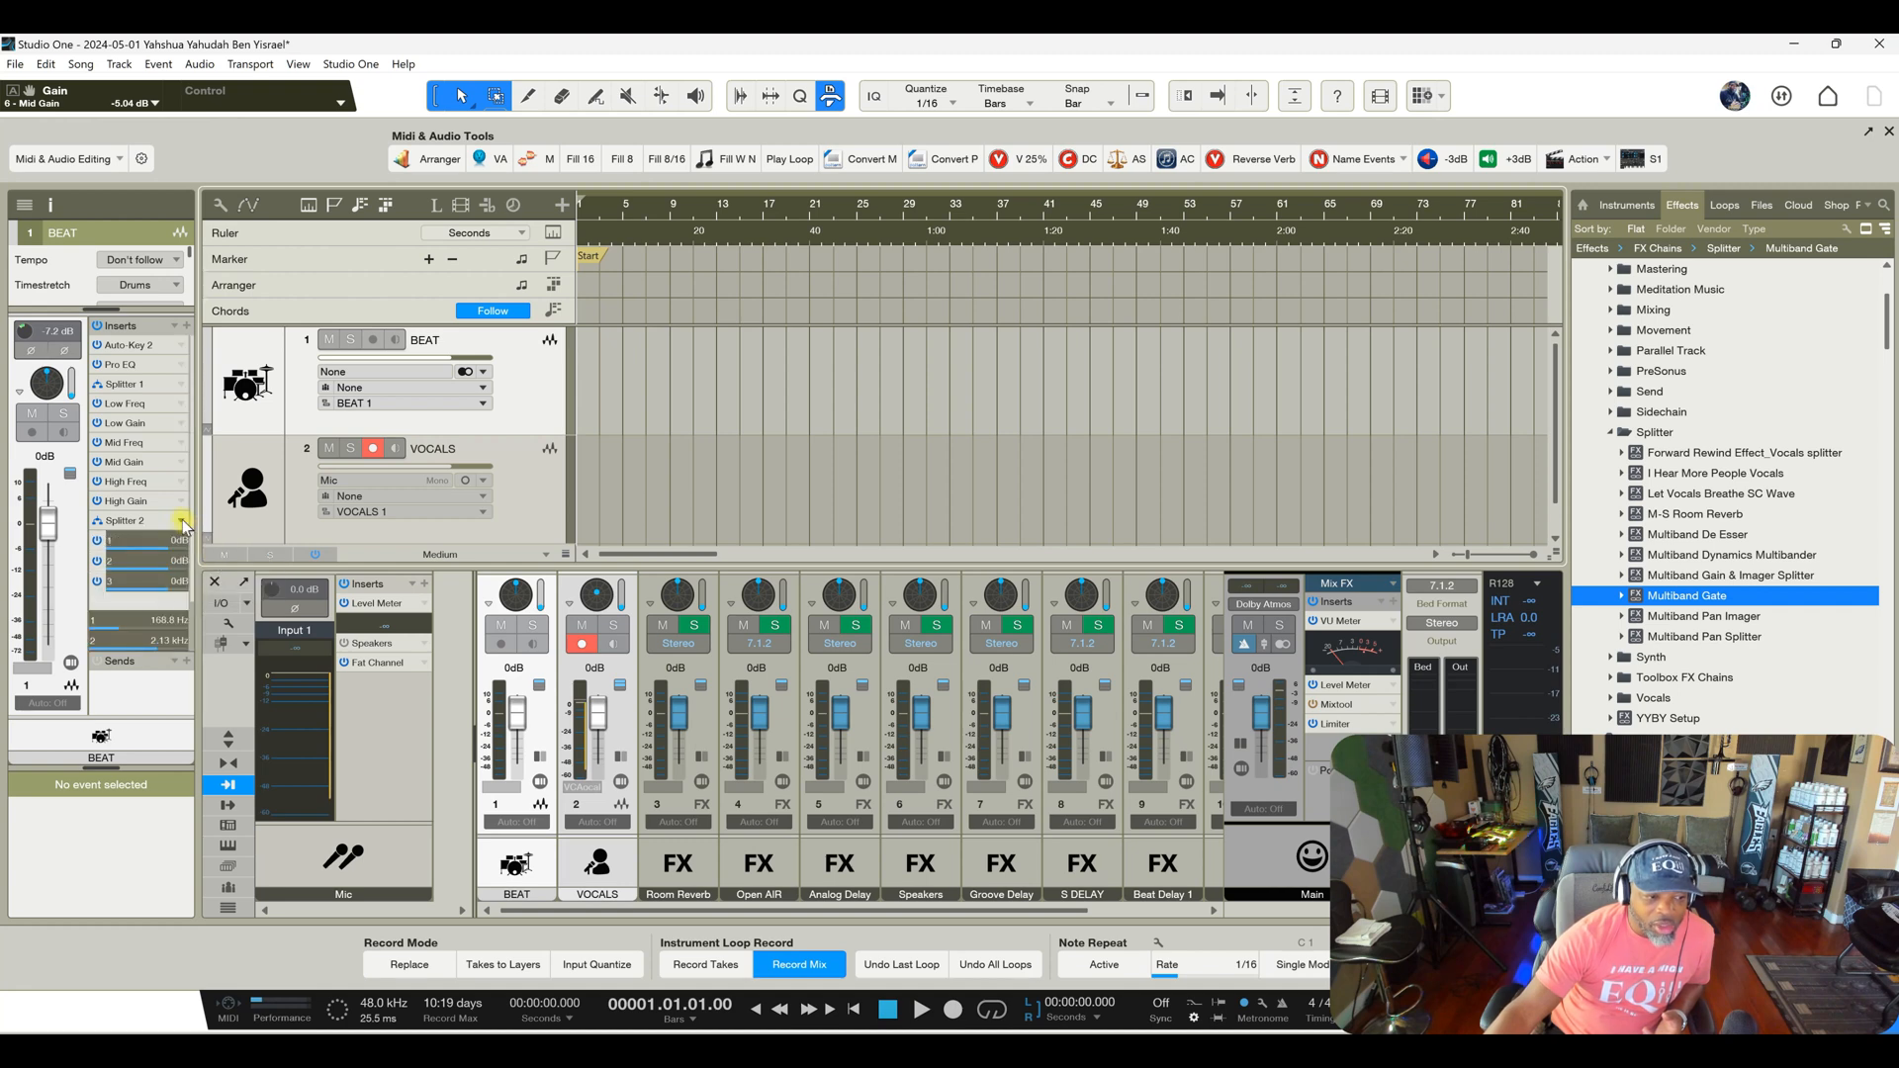
{"action": "left_click", "coordinate": [182, 521]}
{"action": "left_click", "coordinate": [206, 544]}
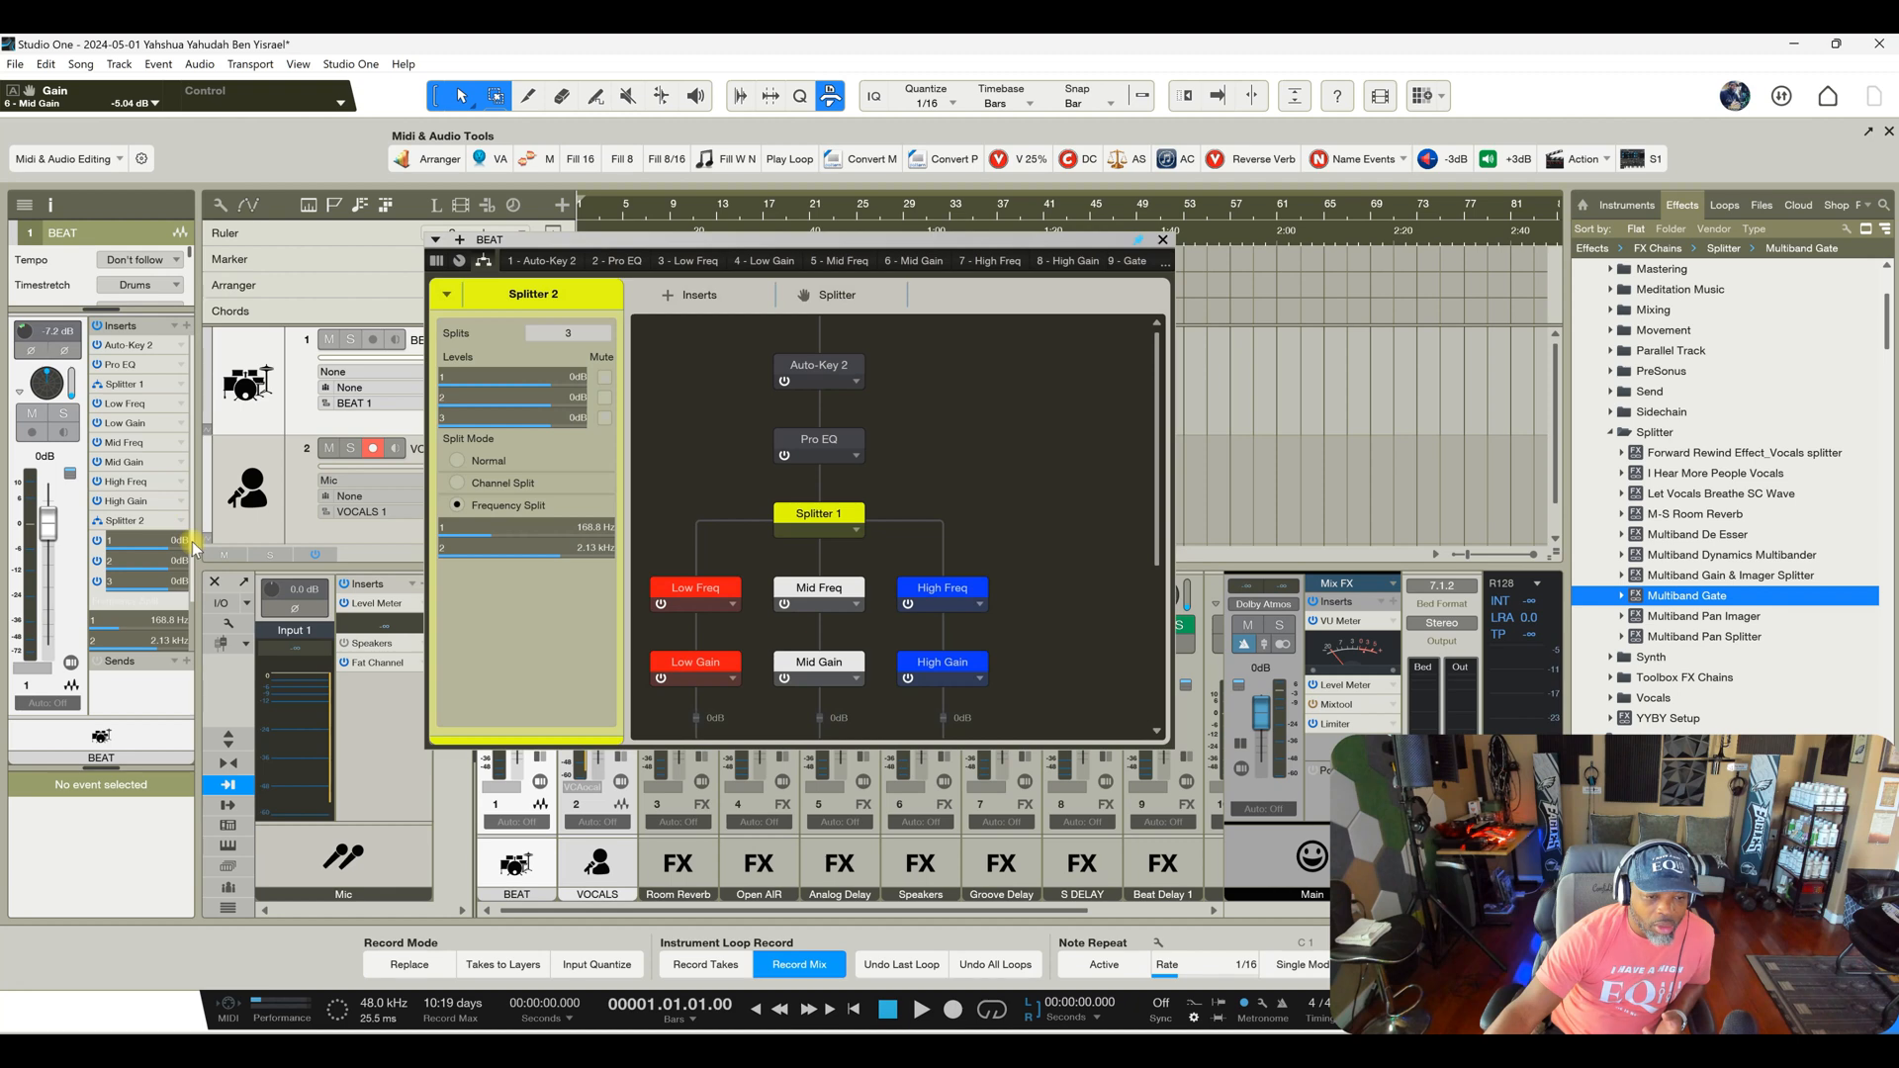
Close the BEAT channel's editor and collapse Splitter 2's controls in the inserts, trying its expand and collapse options
{"action": "left_click", "coordinate": [1163, 240]}
{"action": "left_click", "coordinate": [139, 521]}
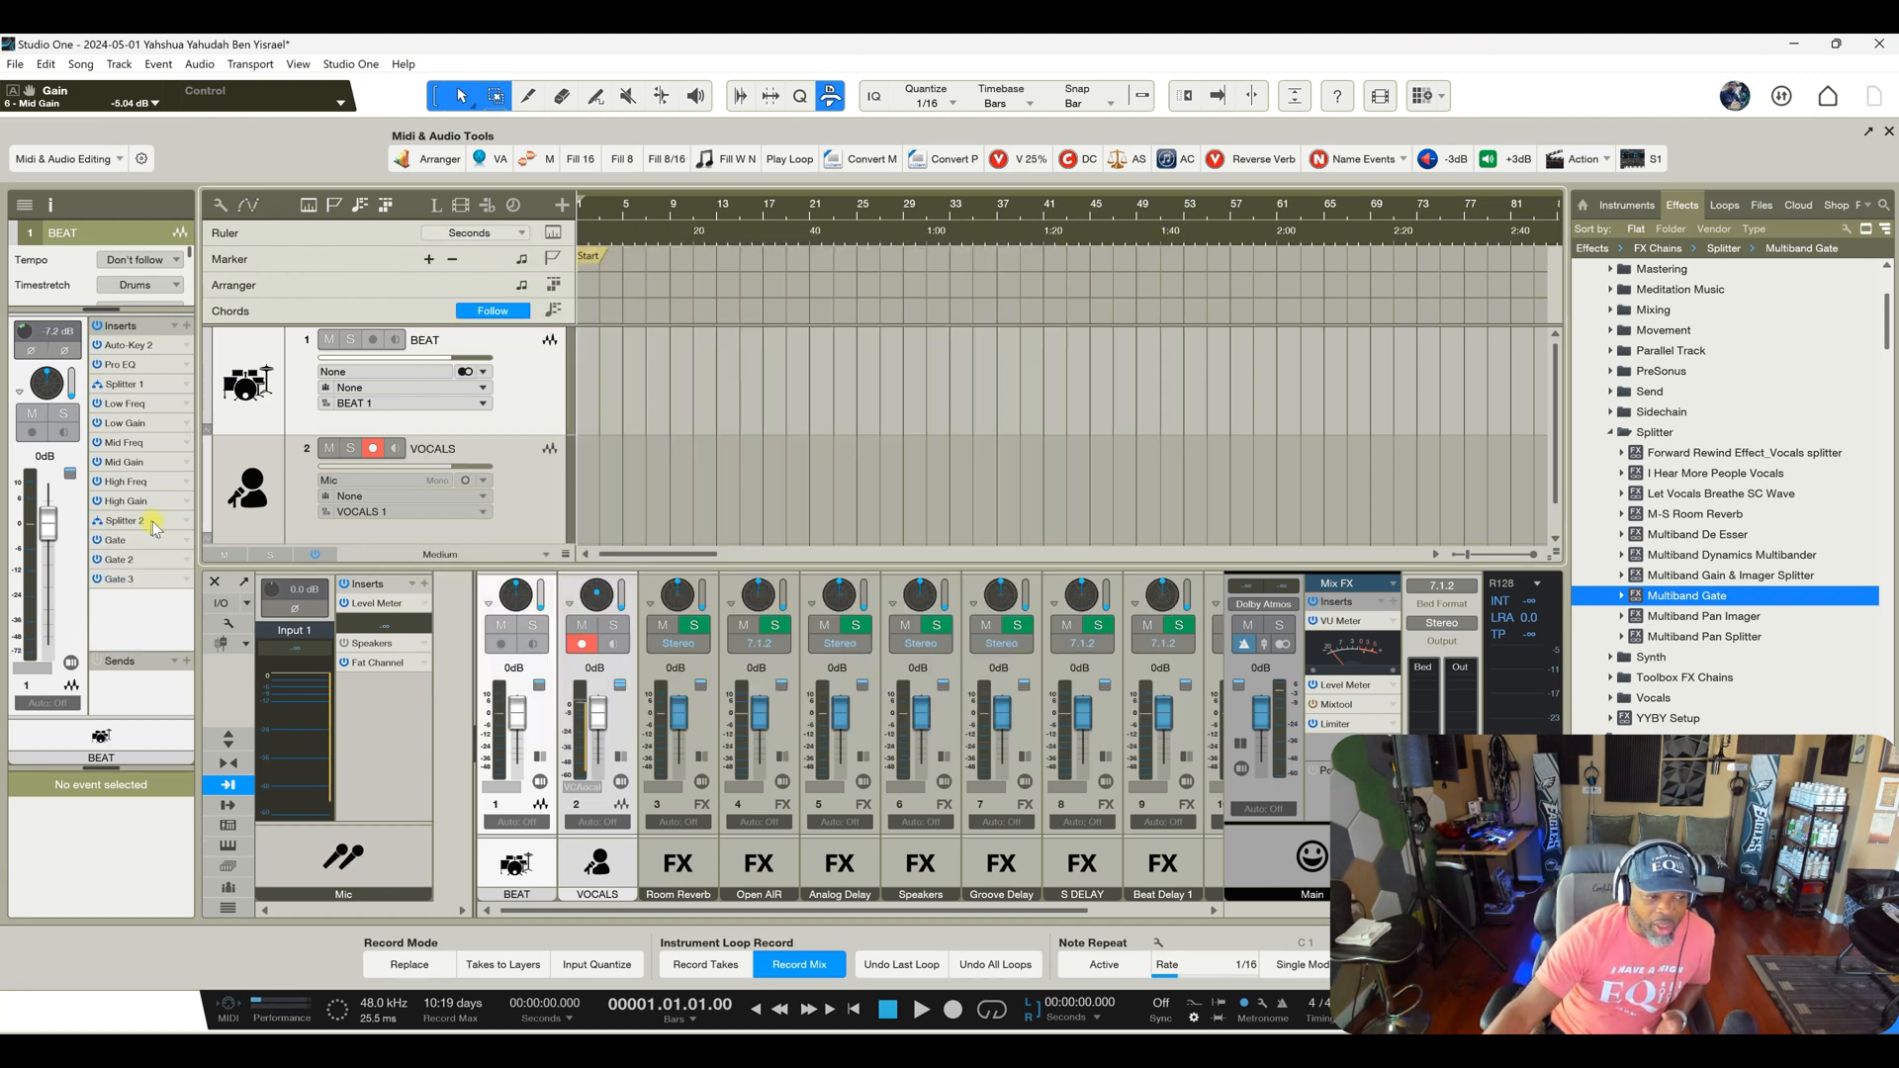
{"action": "right_click", "coordinate": [138, 522]}
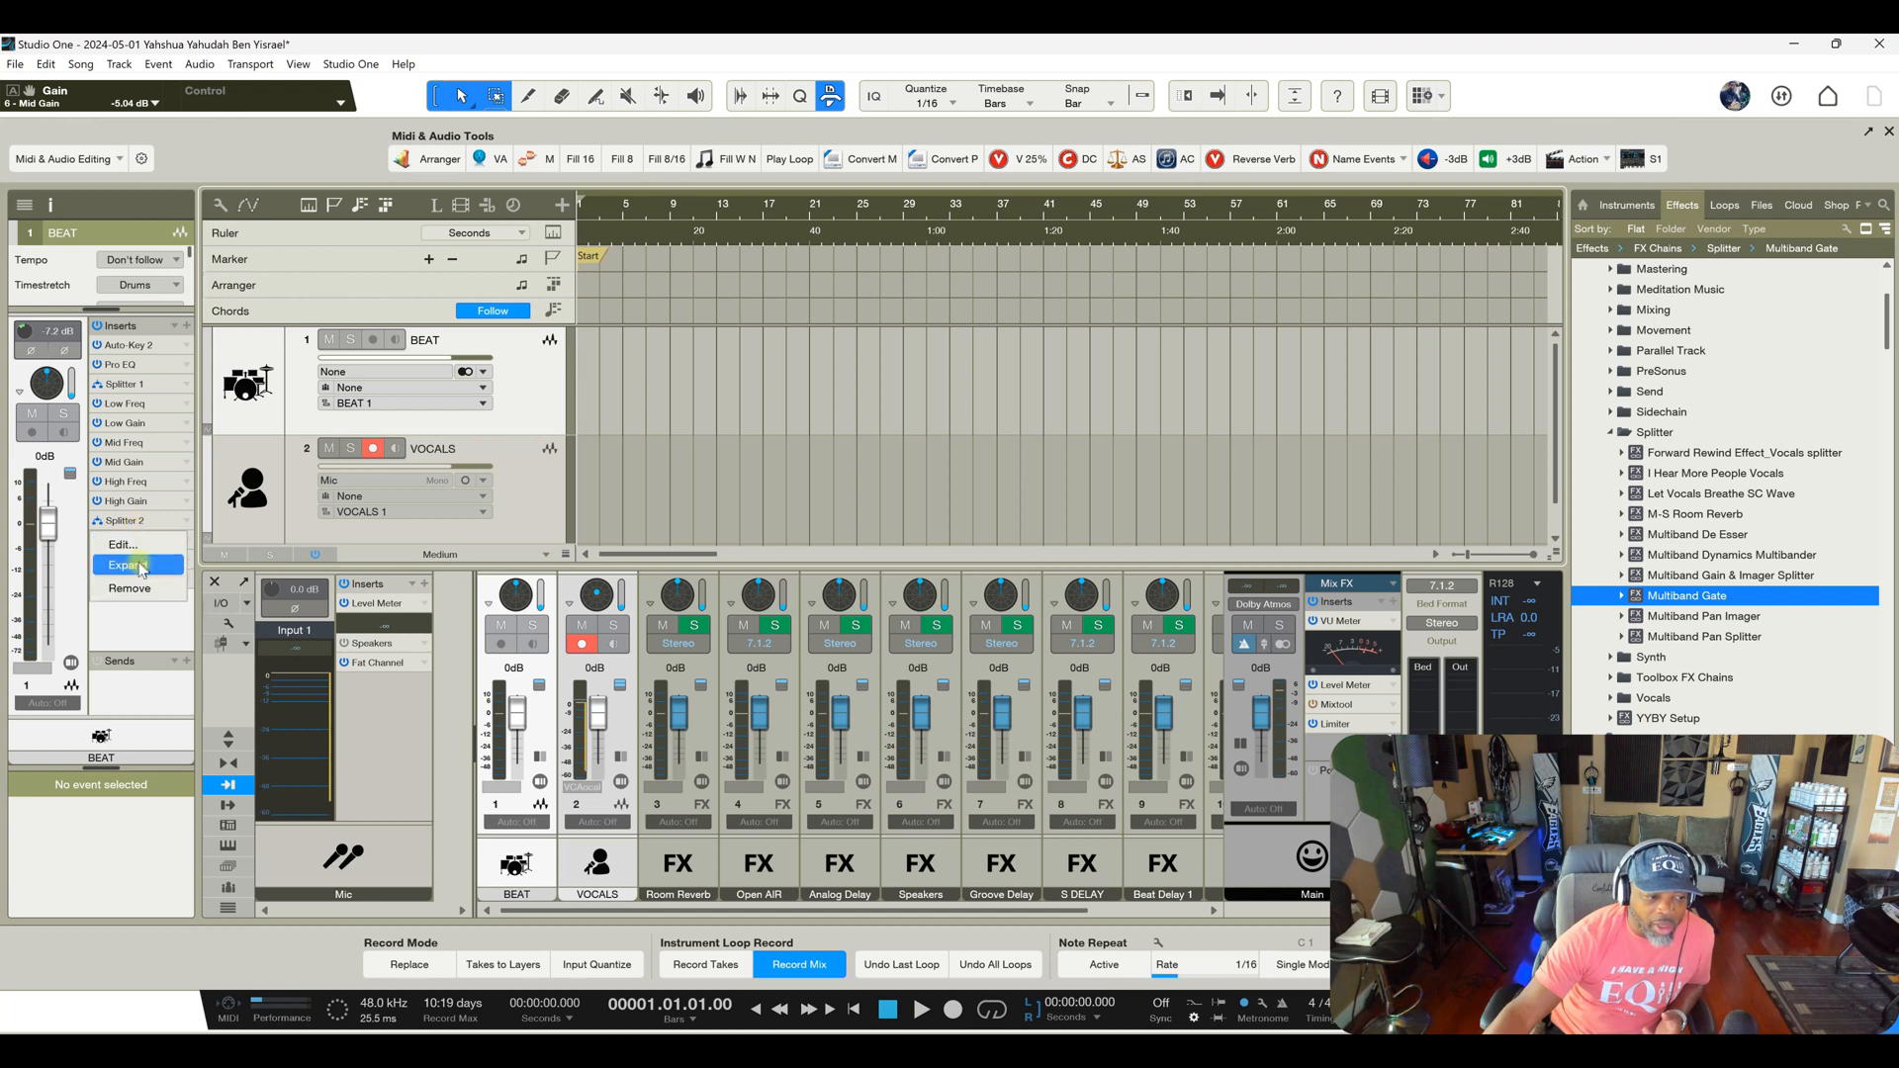
{"action": "left_click", "coordinate": [139, 521]}
{"action": "left_click", "coordinate": [138, 521]}
{"action": "left_click", "coordinate": [139, 521]}
Reopen Splitter 2's editor from the BEAT inserts, review its split settings and the channel routing, and close the editor
{"action": "double_click", "coordinate": [139, 522]}
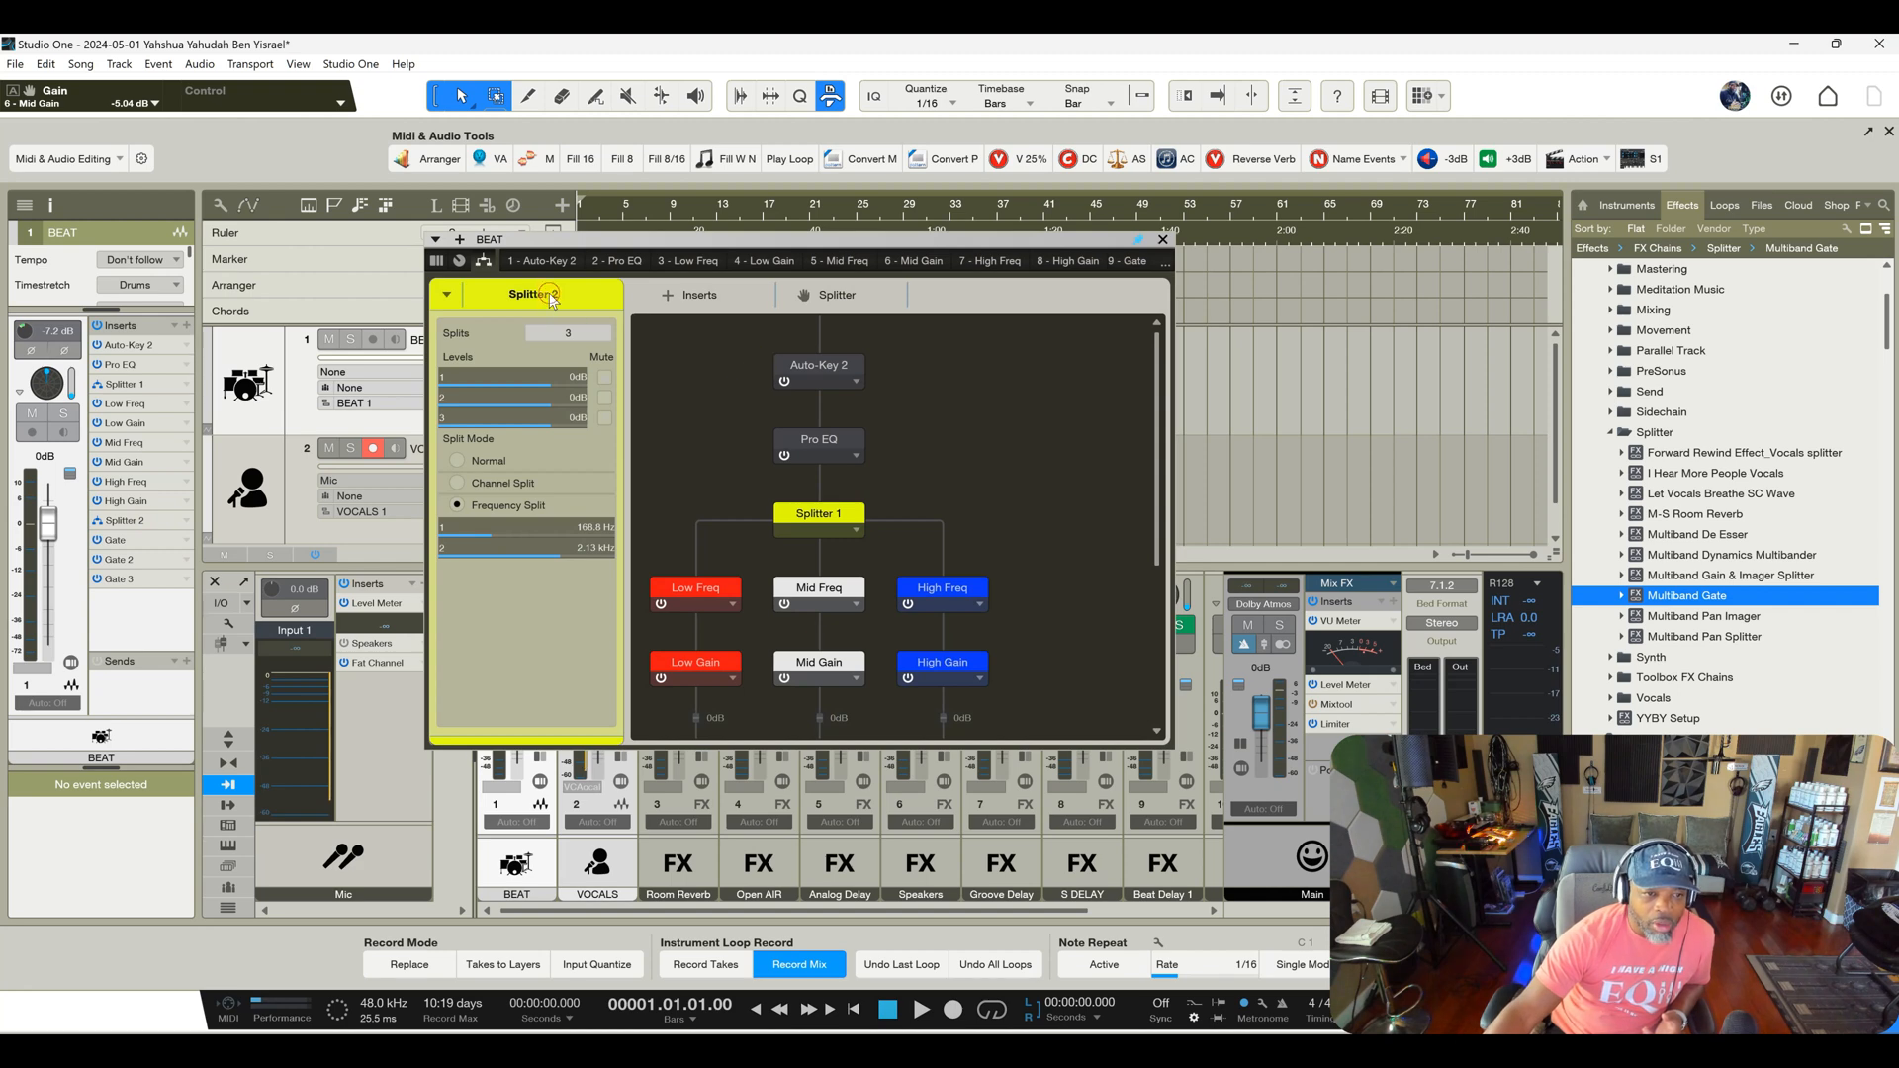
{"action": "left_click", "coordinate": [447, 295]}
{"action": "left_click", "coordinate": [447, 294]}
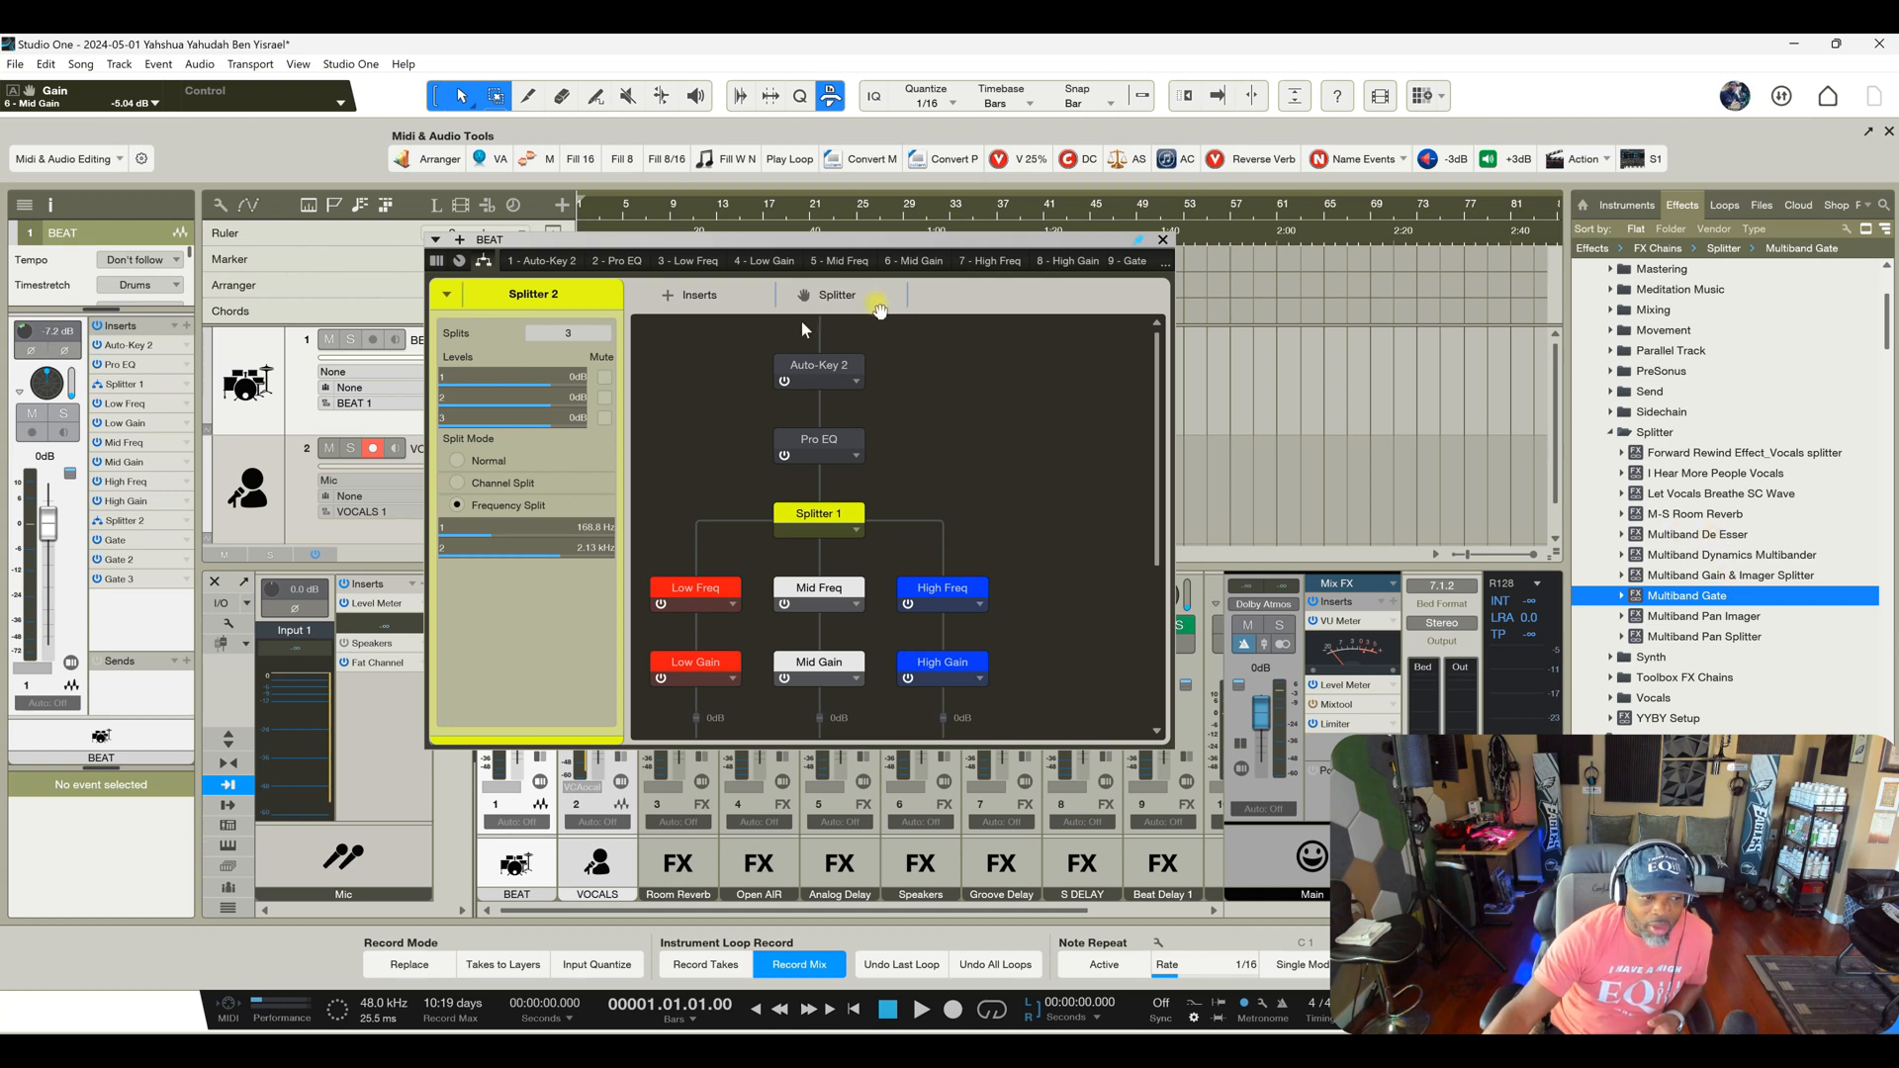
{"action": "left_click", "coordinate": [1163, 240]}
Add the Multiband De Esser FX chain from the Splitter folder to the VOCALS track and close its editor
{"action": "left_click", "coordinate": [543, 477]}
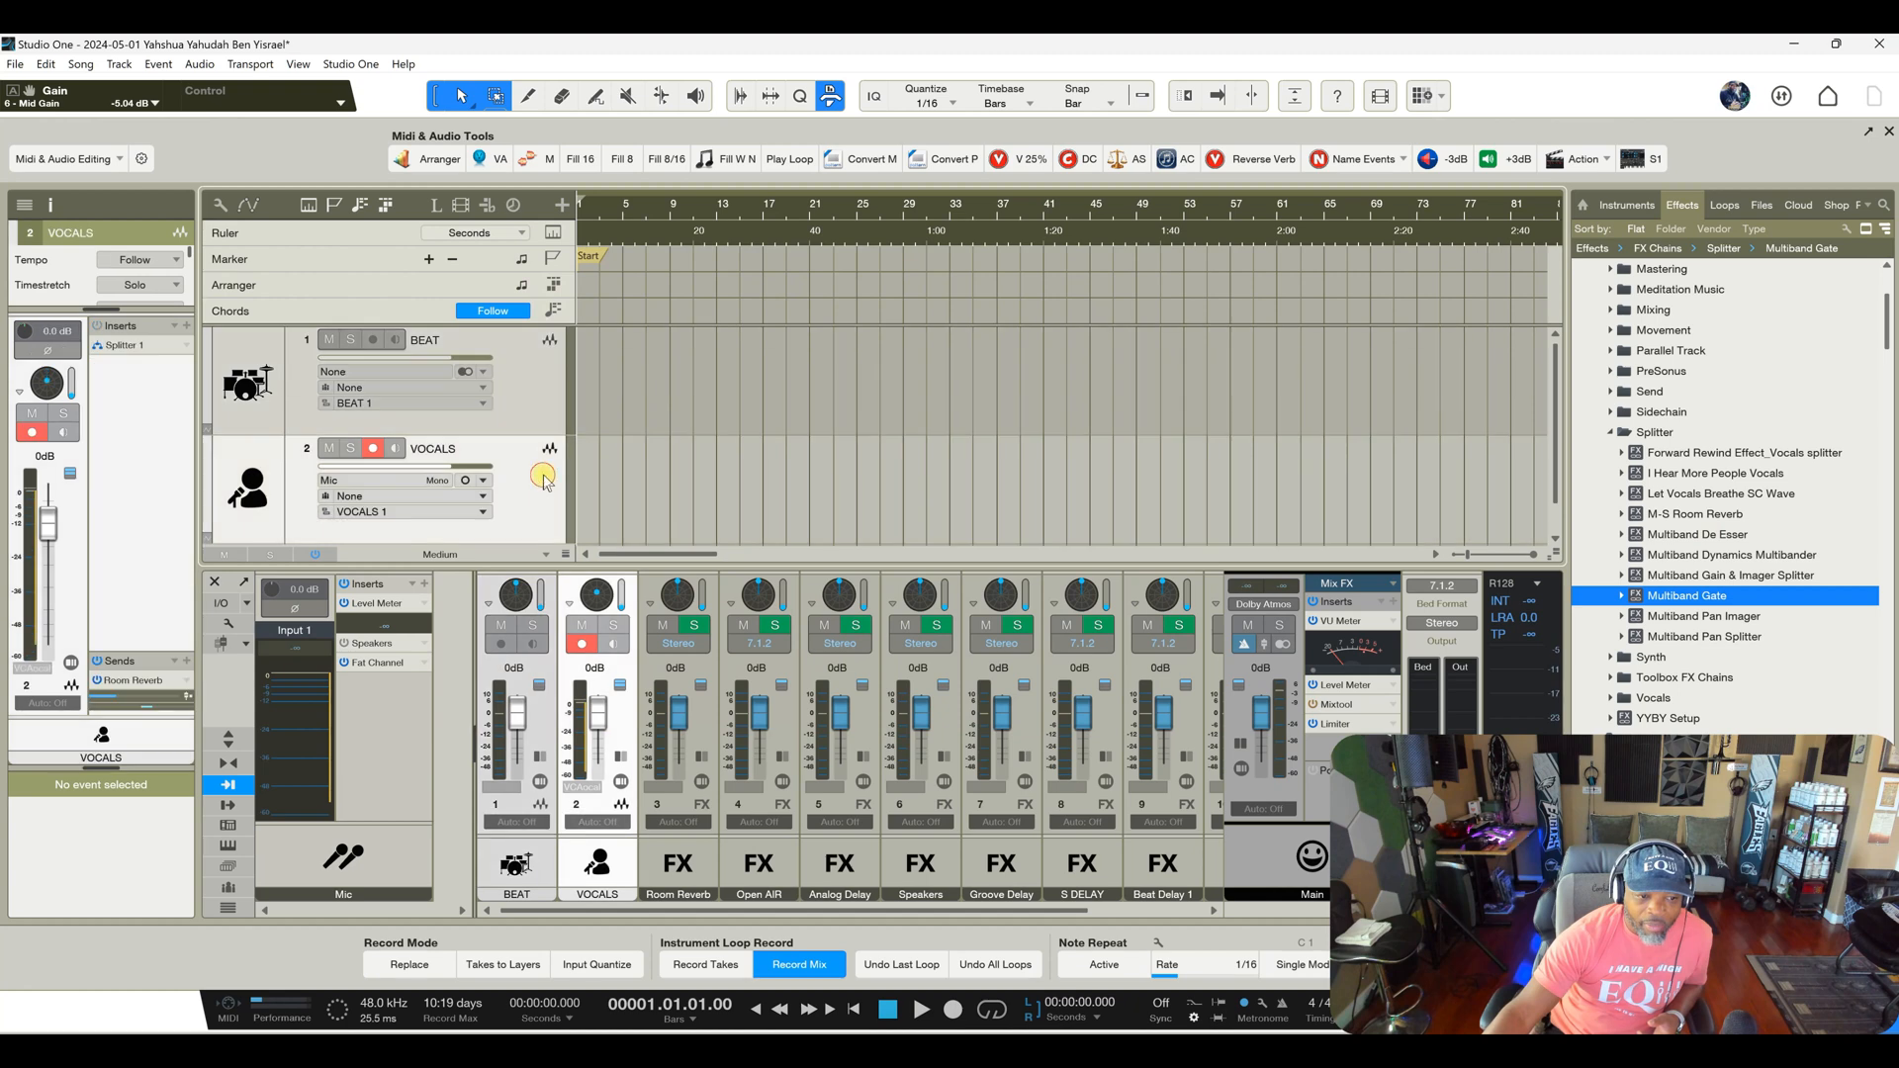
{"action": "left_click_drag", "start_coordinate": [1698, 537], "coordinate": [513, 481]}
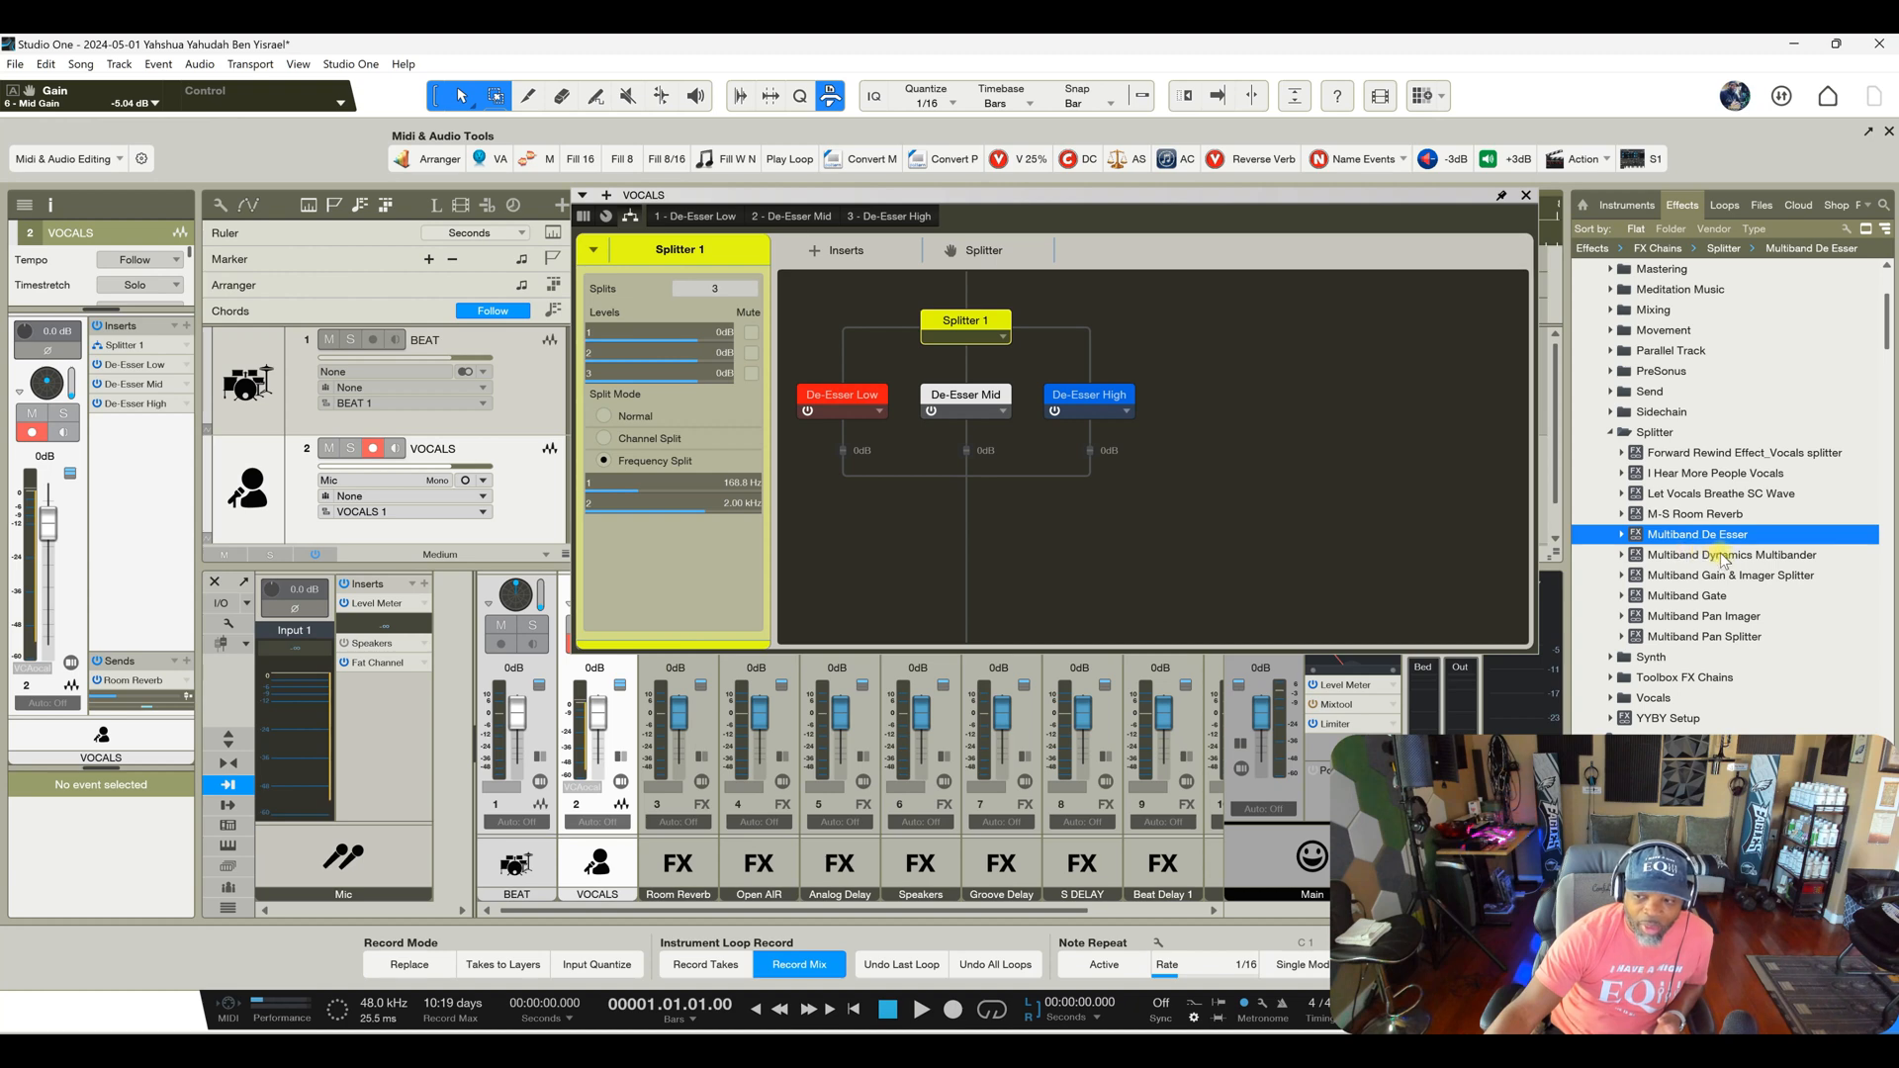
{"action": "left_click", "coordinate": [1528, 197]}
Add the Multiband Dynamics Multibander FX chain and a Pro EQ to the end of the VOCALS inserts, and close the EQ's editor
{"action": "left_click_drag", "start_coordinate": [1721, 554], "coordinate": [163, 459]}
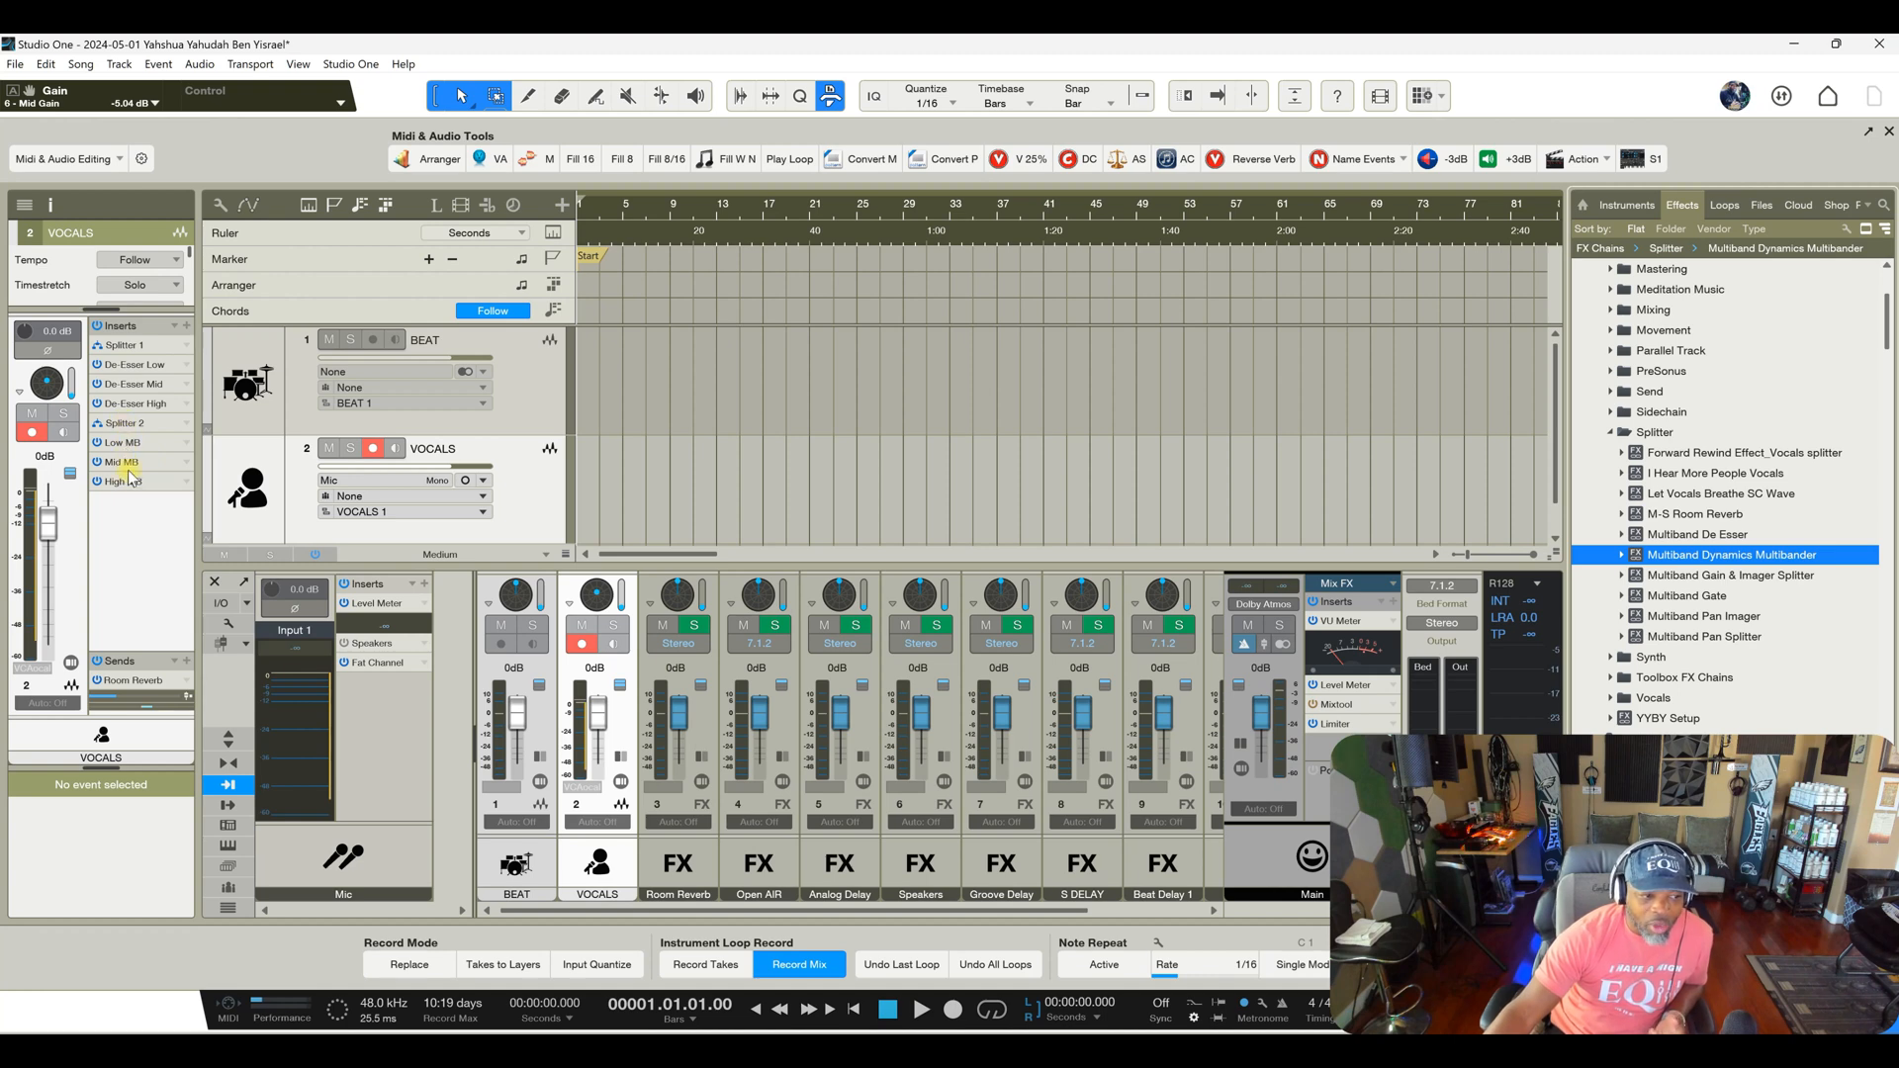
{"action": "double_click", "coordinate": [127, 526]}
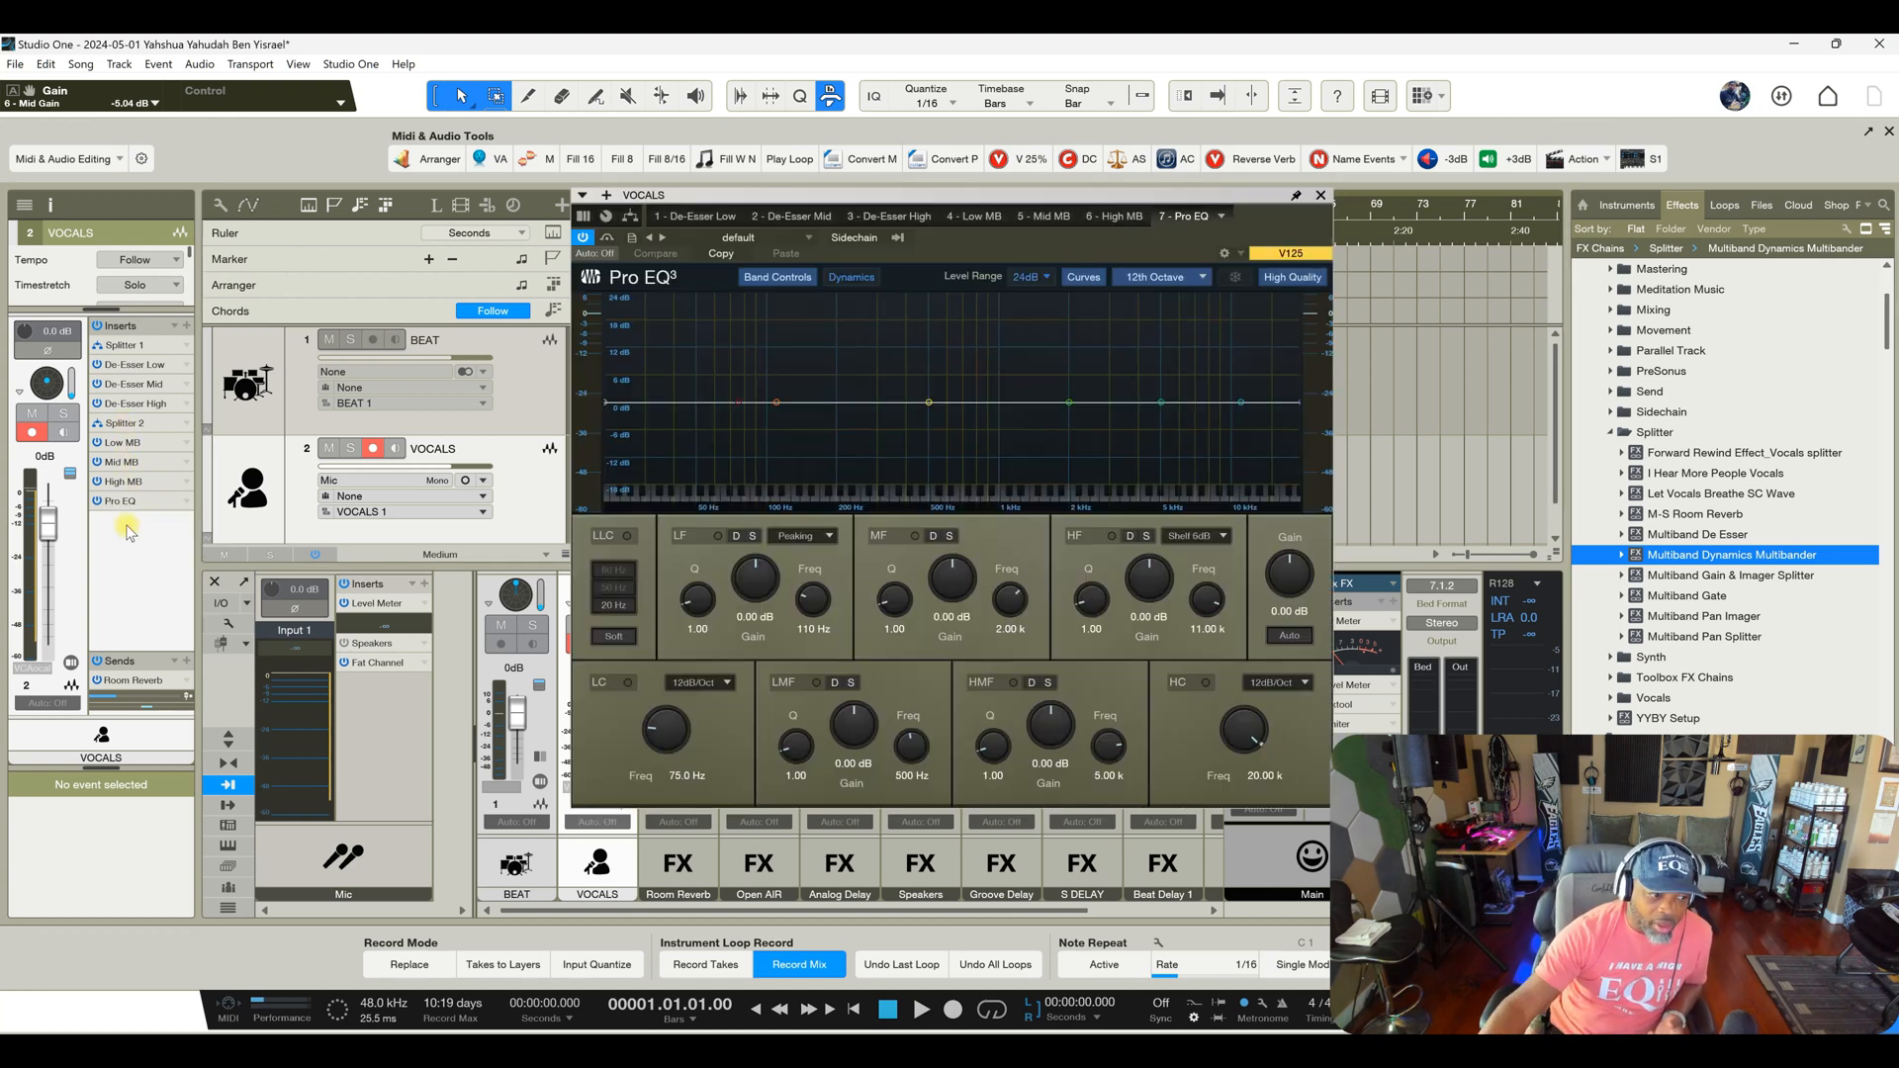
{"action": "left_click", "coordinate": [1319, 196]}
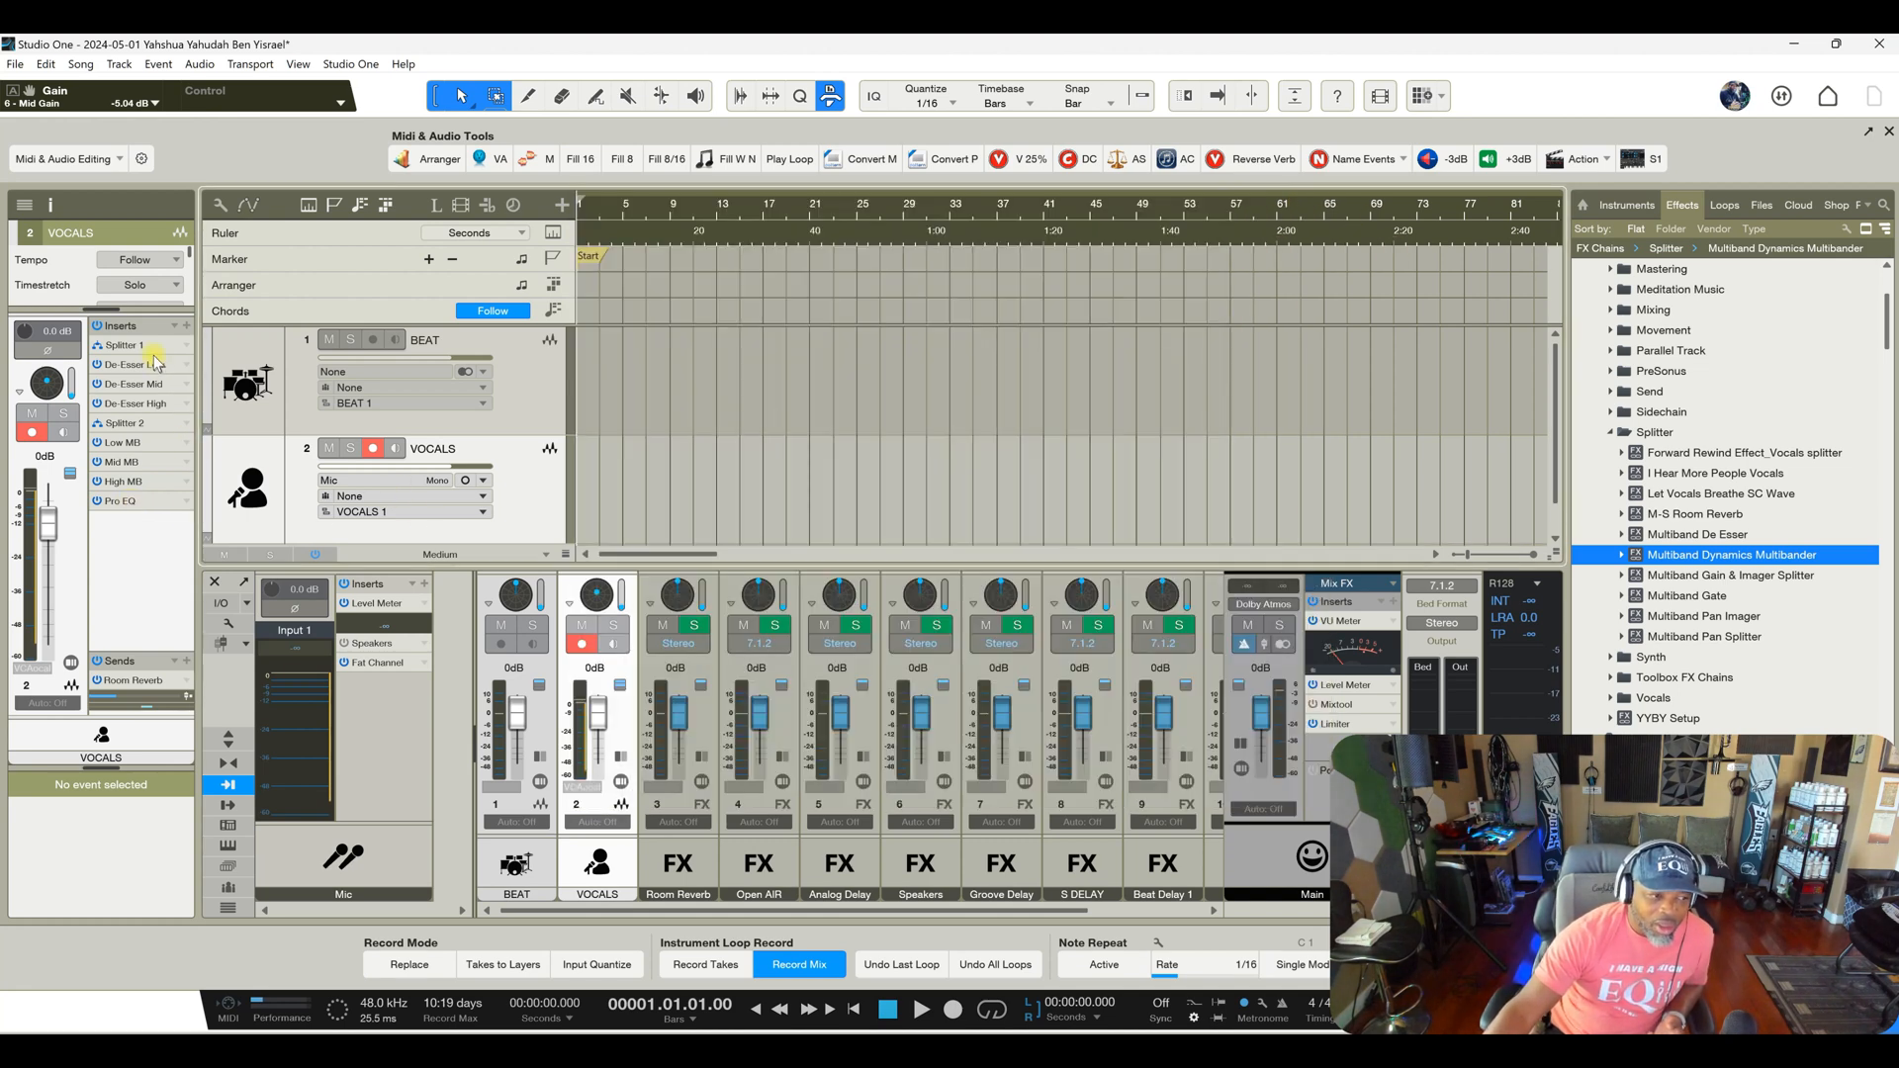